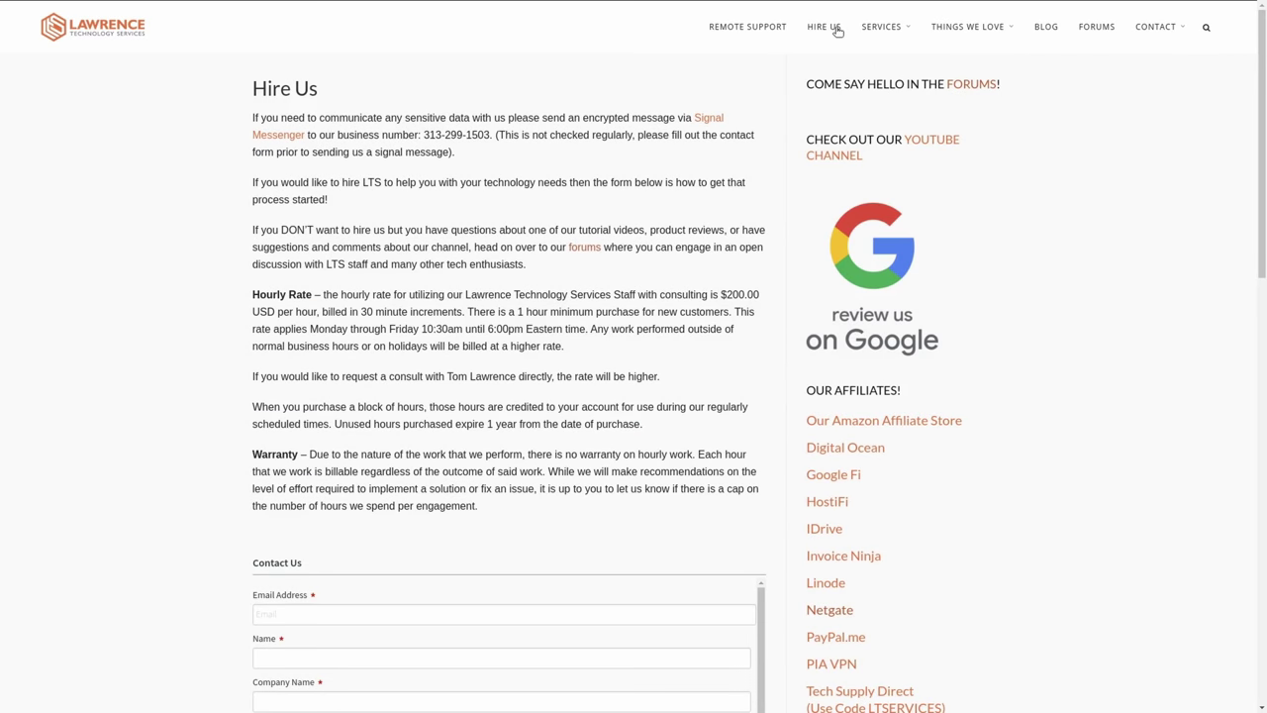
Scroll down the Lawrence Systems Hire Us page to the Contact Us form
{"action": "scroll", "coordinate": [658, 287], "scroll_direction": "down", "scroll_amount": 5}
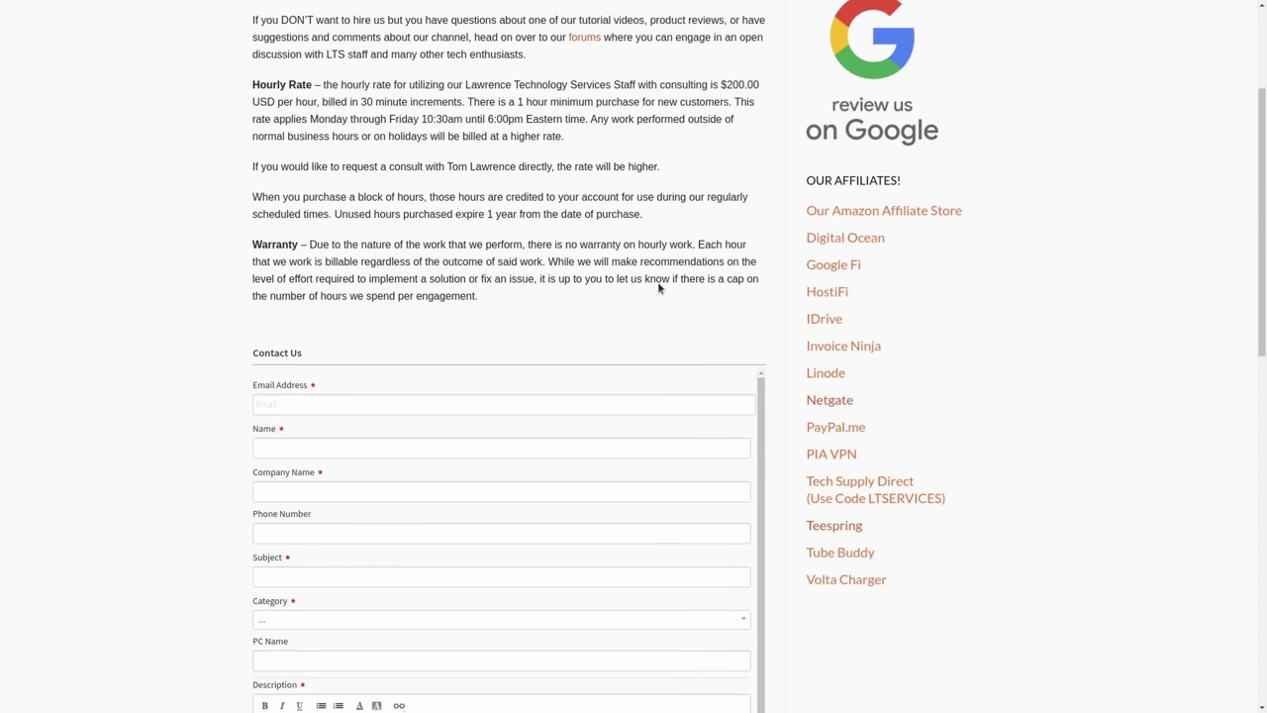
{"action": "scroll", "coordinate": [659, 287], "scroll_direction": "down", "scroll_amount": 1}
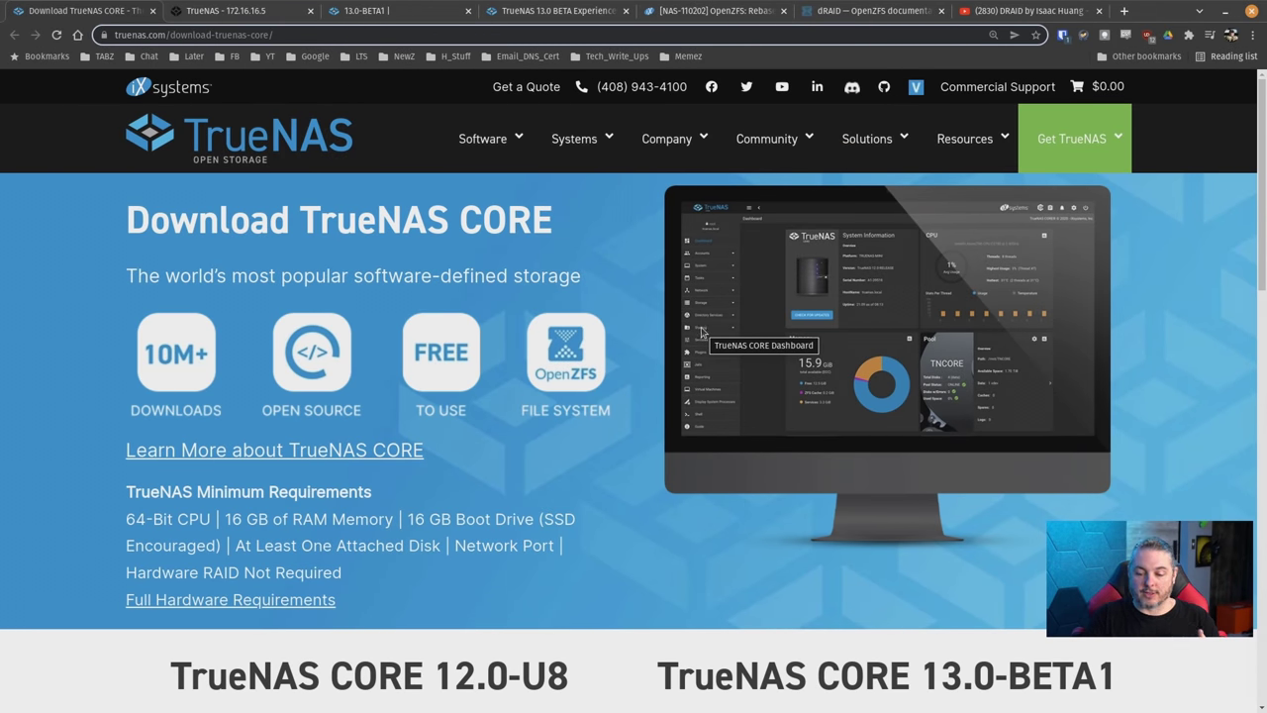
In TrueNAS, begin installing a manual update file without saving the configuration
{"action": "scroll", "coordinate": [701, 332], "scroll_direction": "down", "scroll_amount": 2}
{"action": "left_click", "coordinate": [279, 10]}
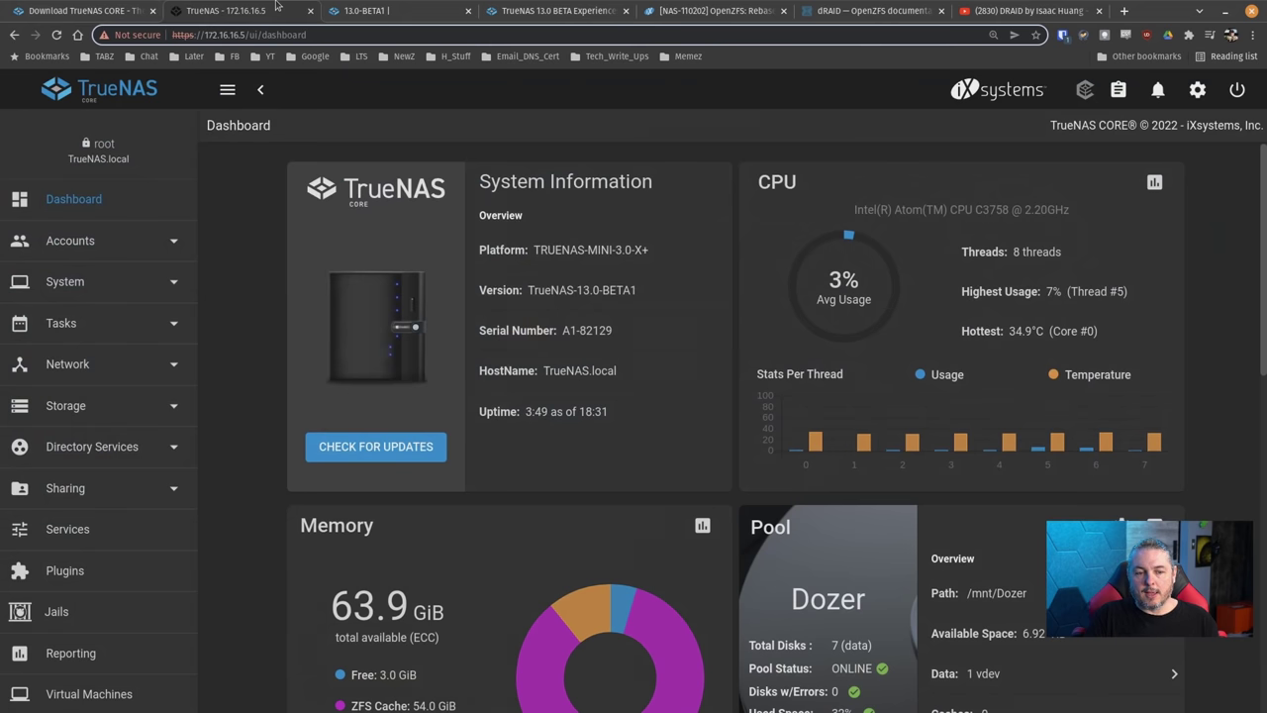
{"action": "left_click", "coordinate": [406, 526]}
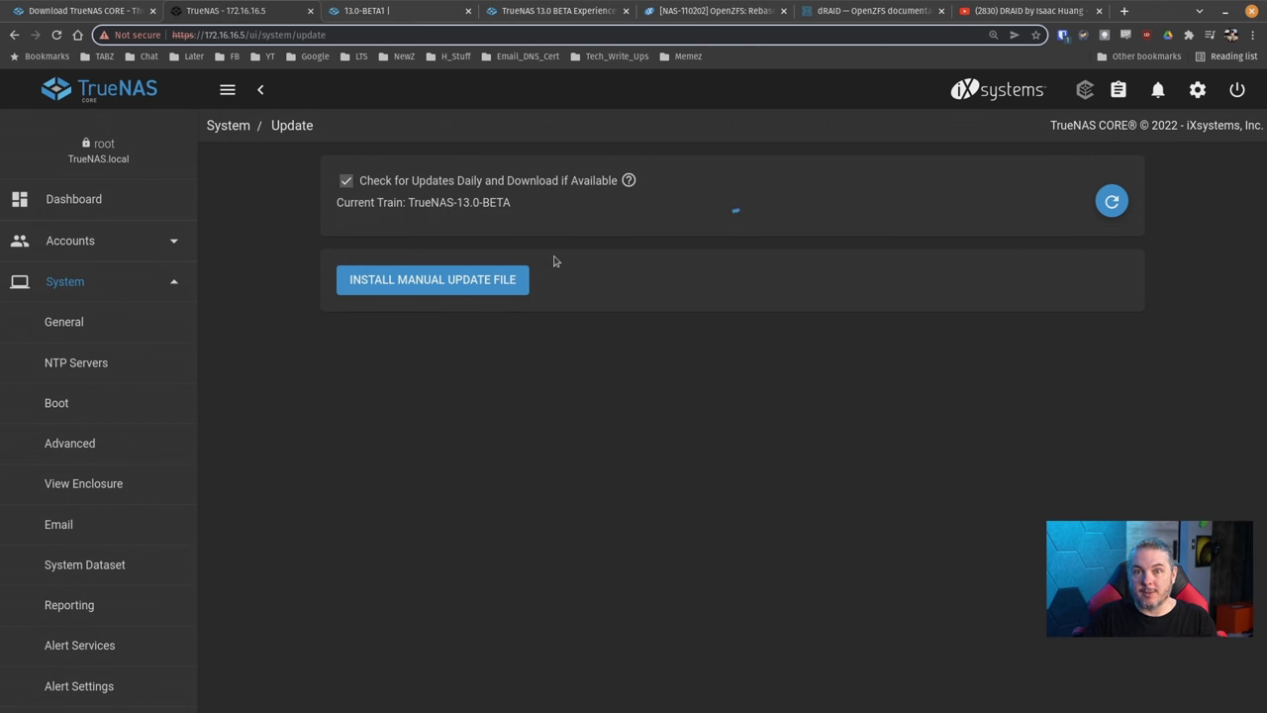
{"action": "left_click", "coordinate": [442, 300]}
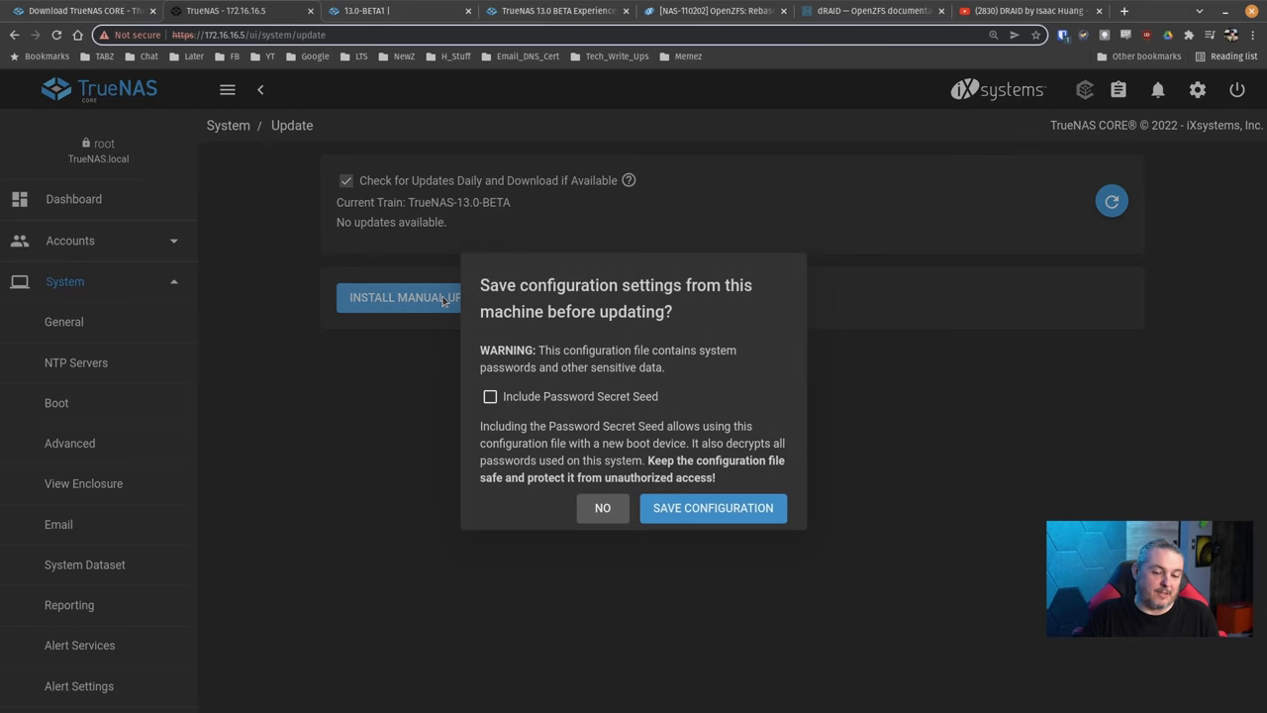
{"action": "left_click", "coordinate": [603, 508]}
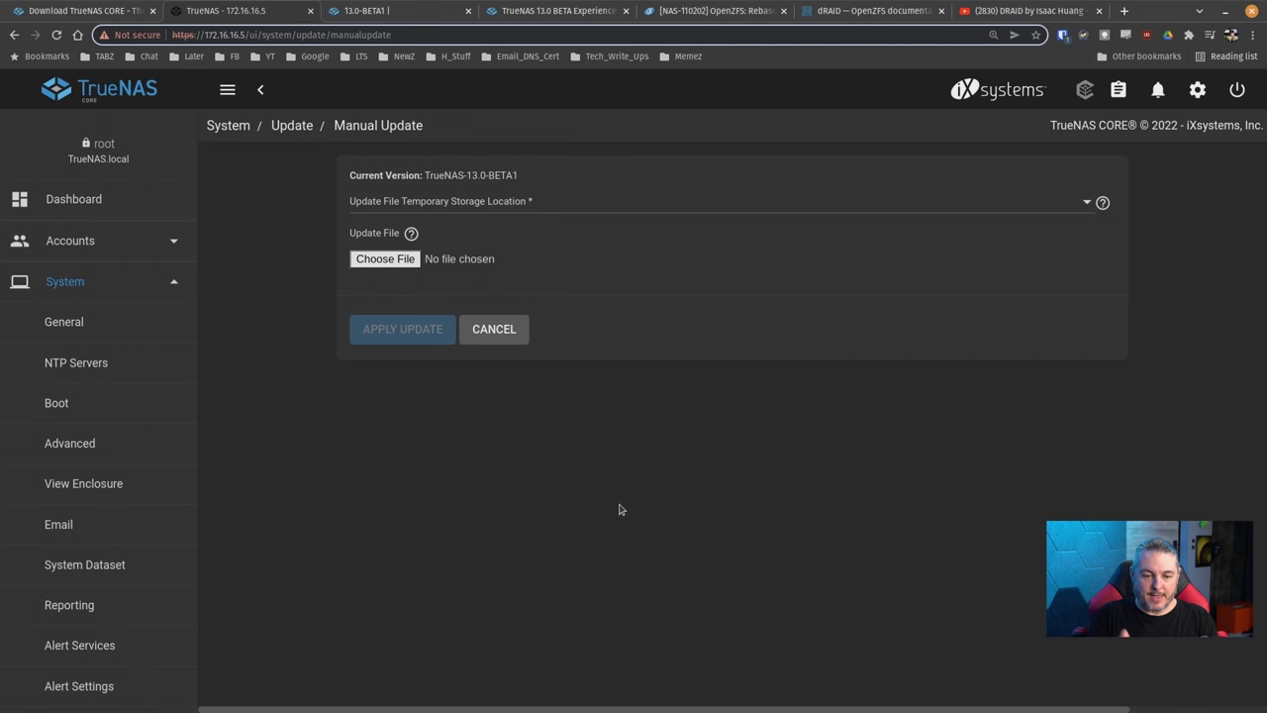
Choose /mnt/Dozer as the update's temporary storage location, then go to the boot environments list
{"action": "left_click", "coordinate": [407, 262]}
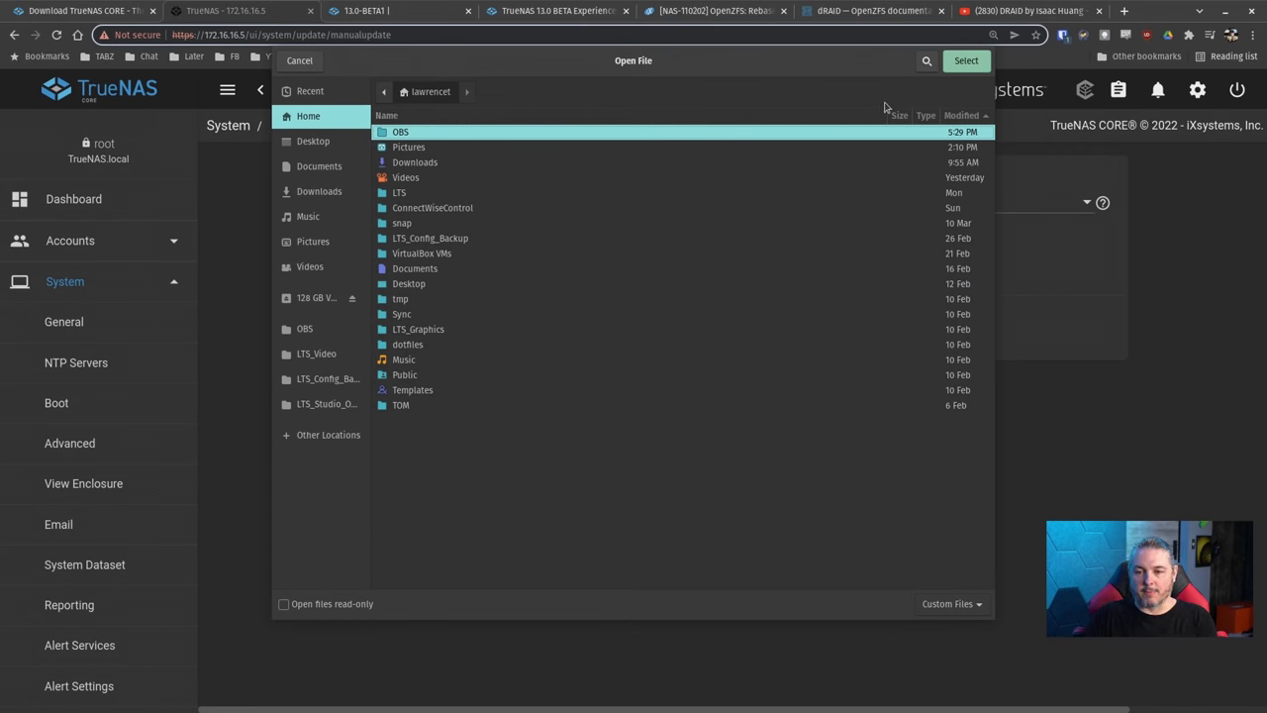
{"action": "left_click", "coordinate": [302, 61]}
{"action": "left_click", "coordinate": [563, 203]}
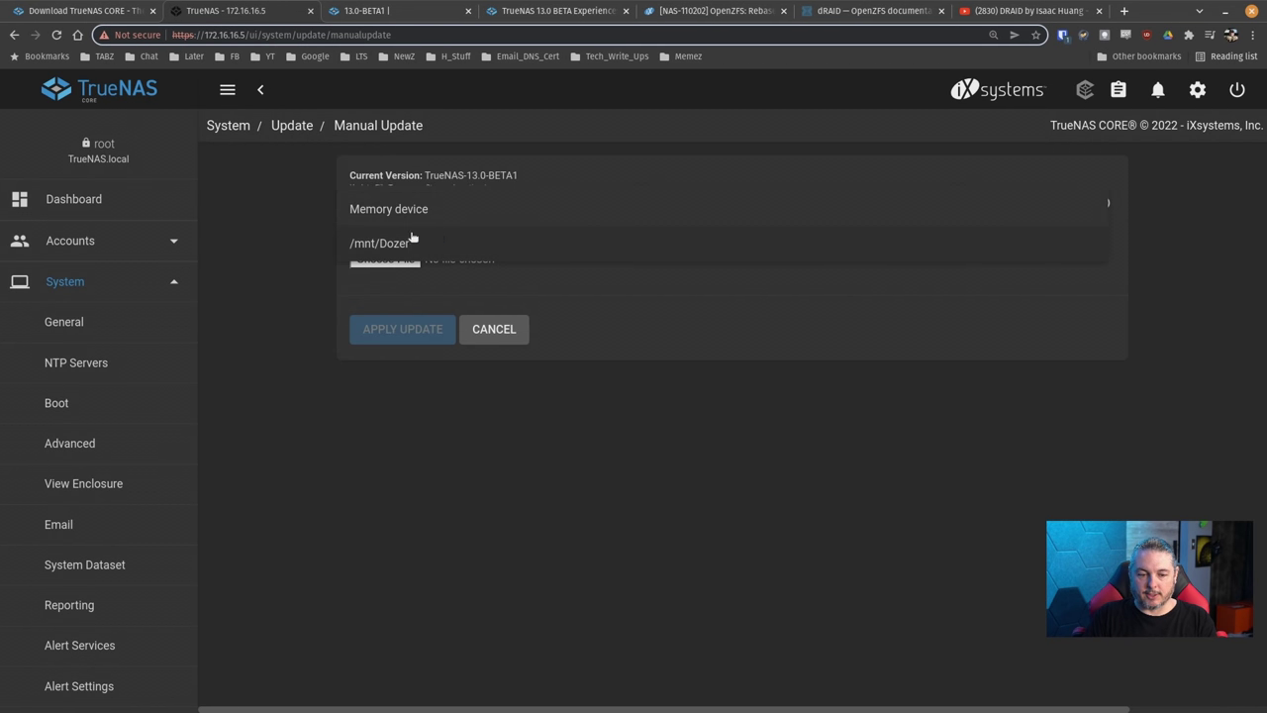
{"action": "left_click", "coordinate": [396, 245]}
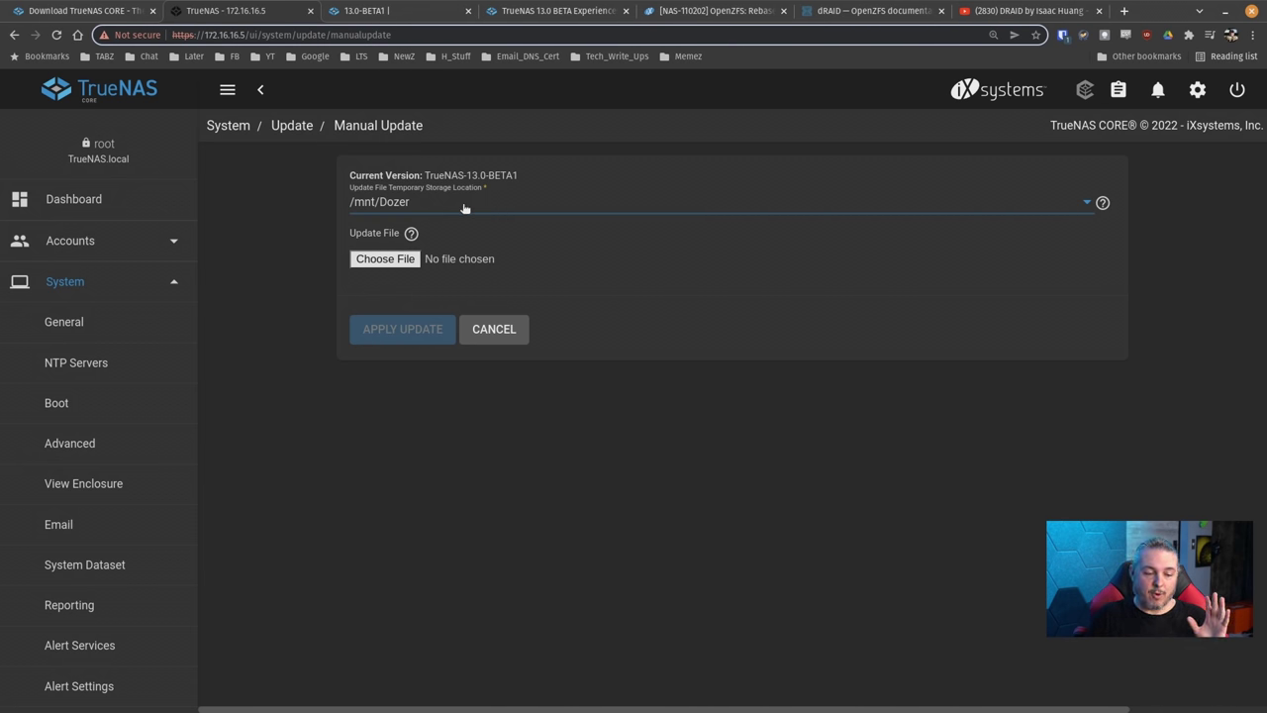
{"action": "left_click", "coordinate": [85, 398]}
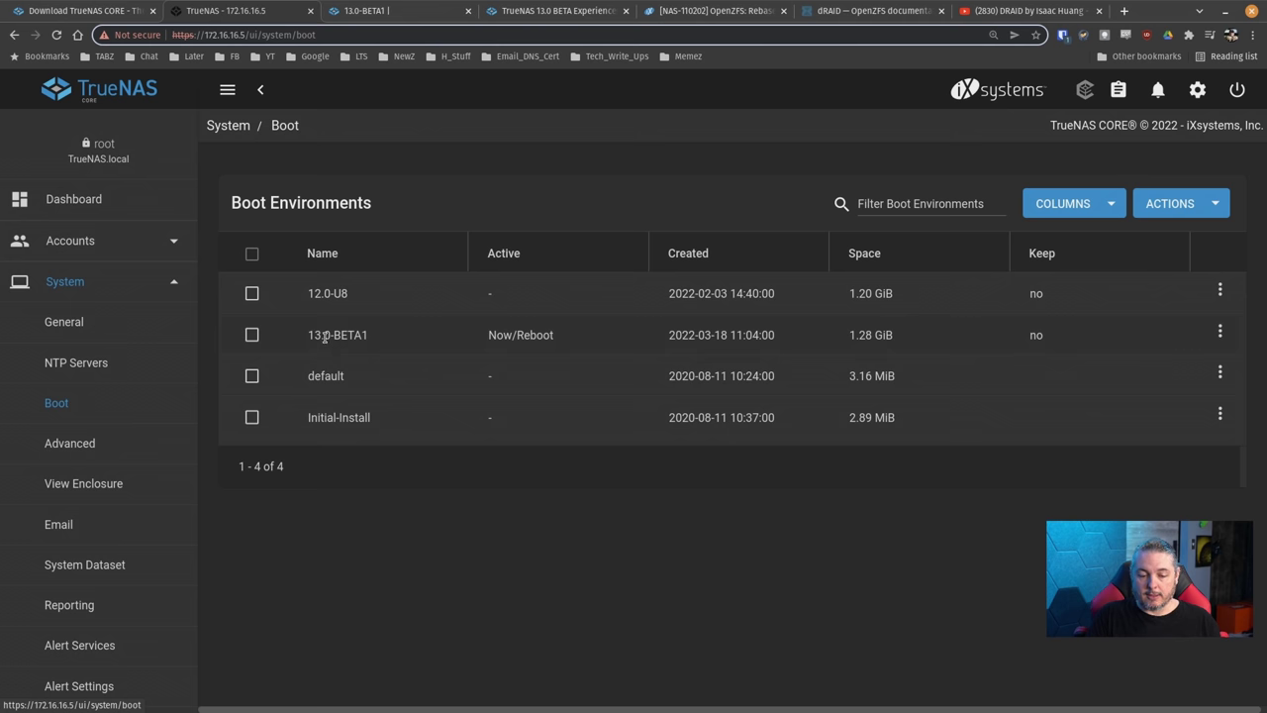
Highlight the active 13.0-BETA1 environment and inspect the 12.0-U8 actions menu without changing it
{"action": "left_click_drag", "start_coordinate": [310, 338], "coordinate": [598, 348]}
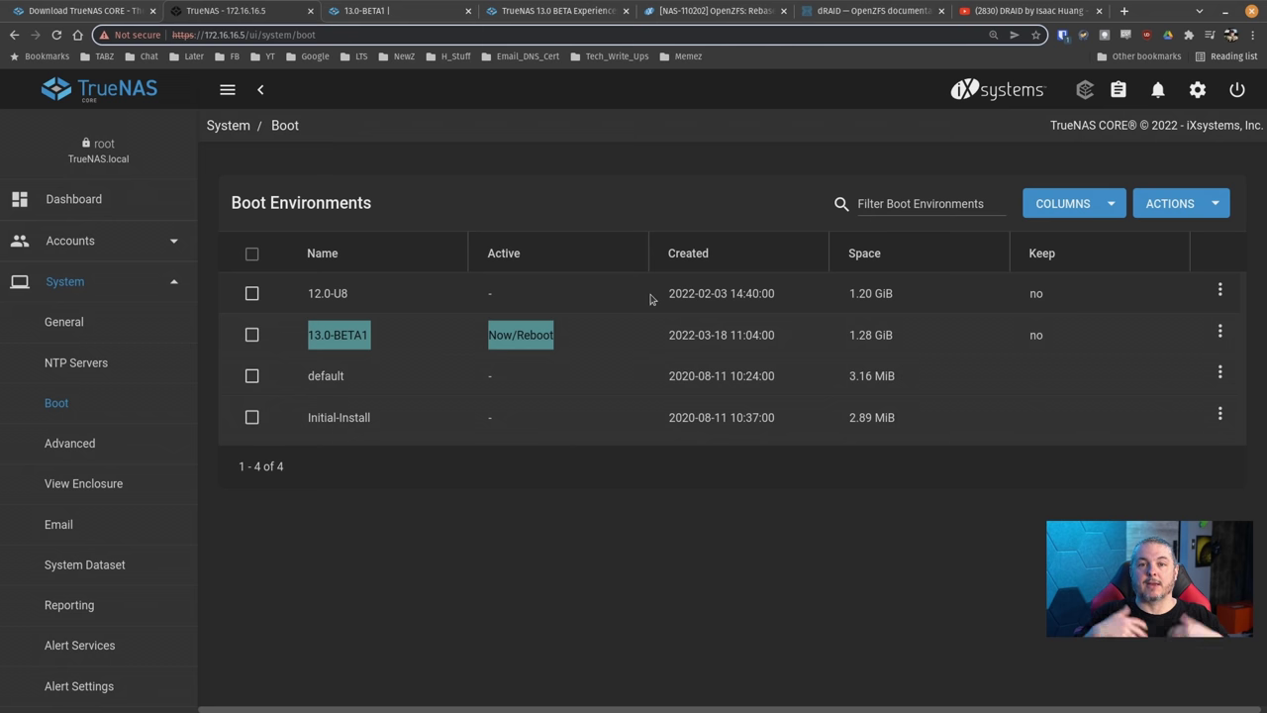
{"action": "left_click", "coordinate": [1219, 289]}
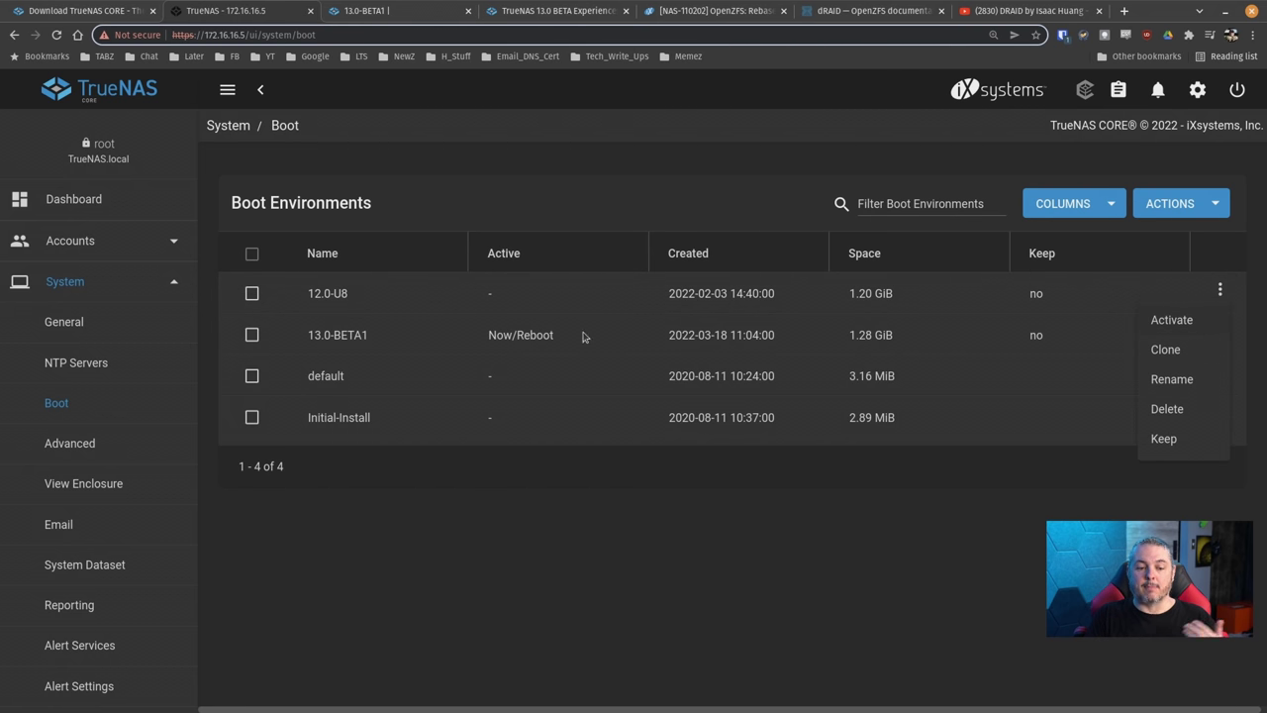
{"action": "left_click", "coordinate": [383, 310]}
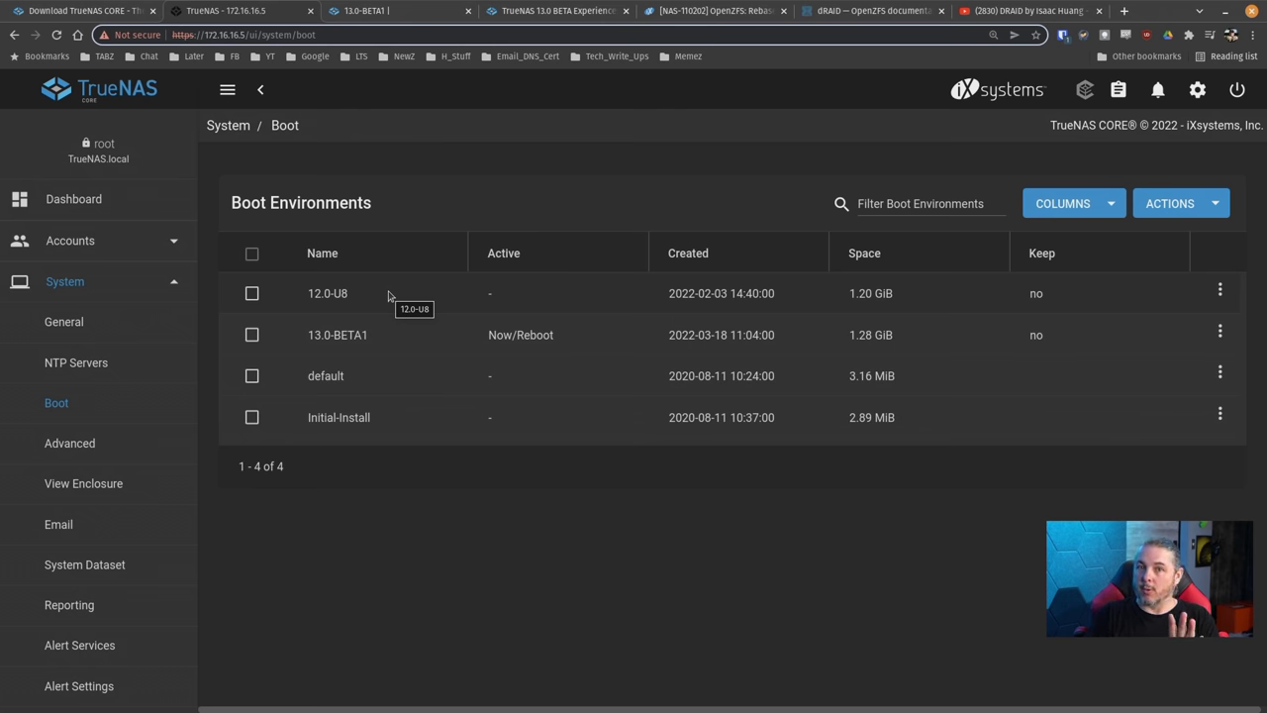
Collapse System and check the Dozer pool's actions menu under Storage > Pools
{"action": "left_click", "coordinate": [71, 283]}
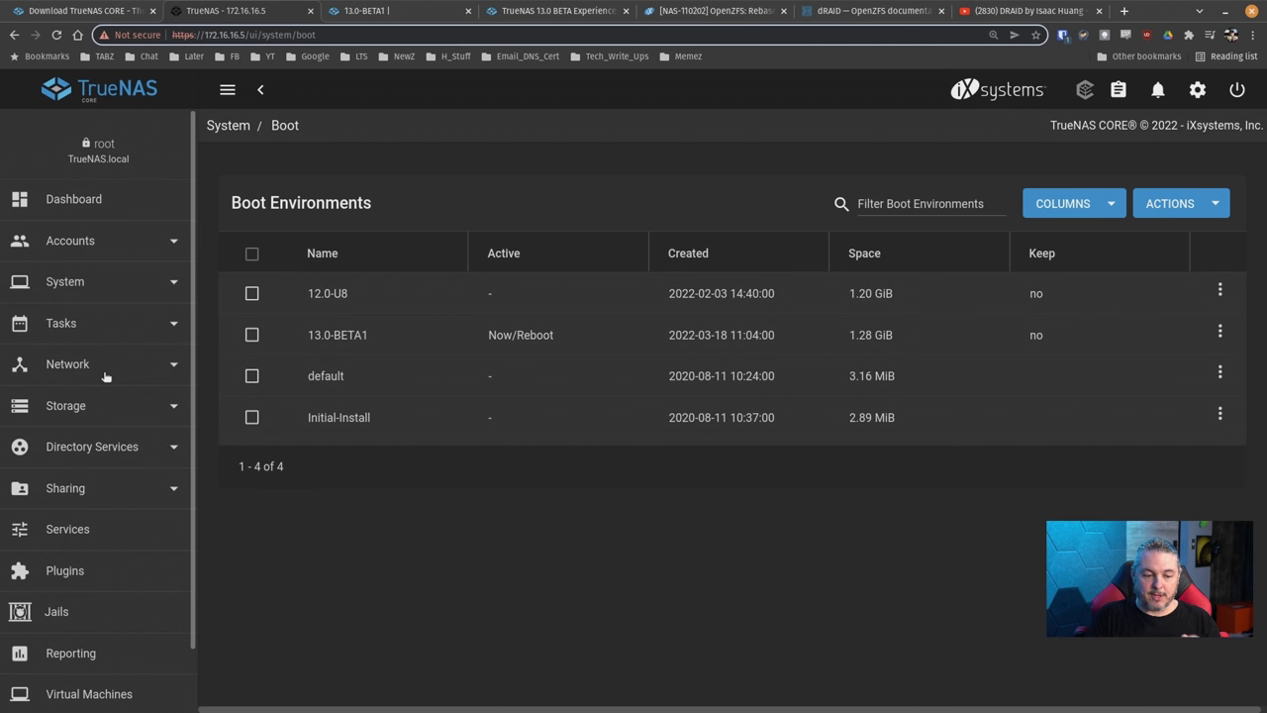
{"action": "left_click", "coordinate": [81, 420]}
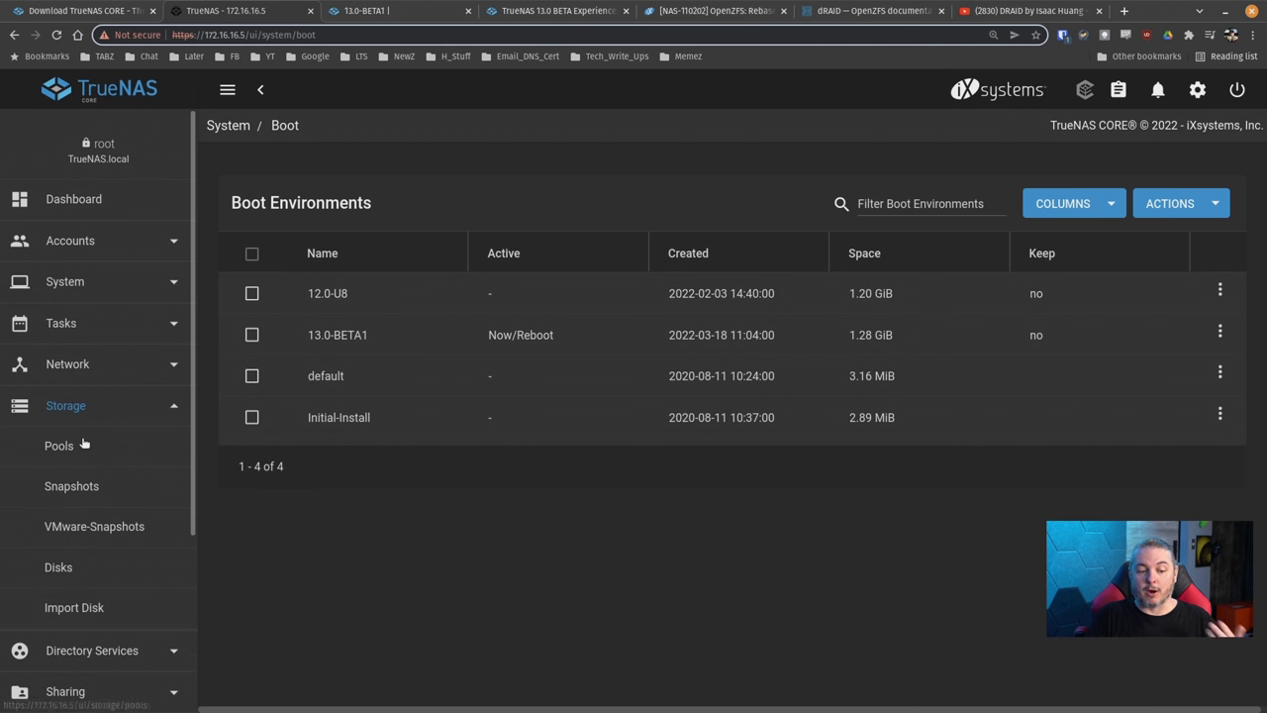
{"action": "left_click", "coordinate": [83, 444]}
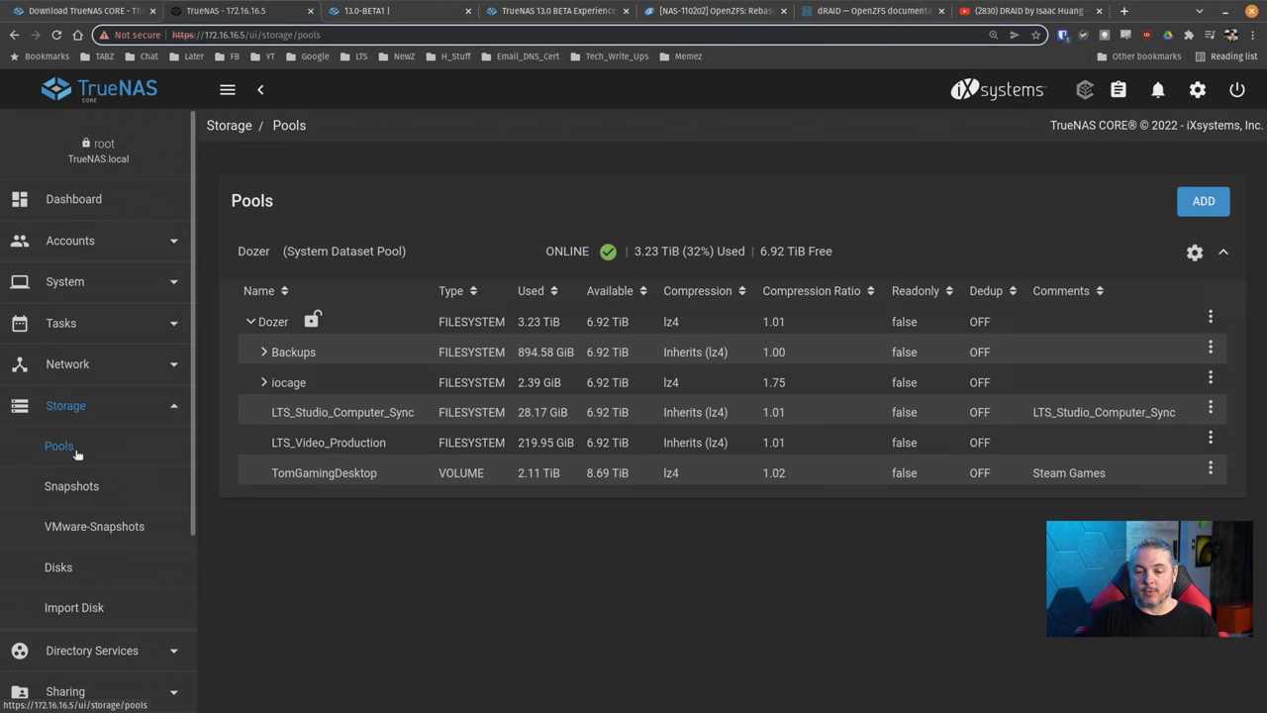
{"action": "left_click", "coordinate": [1196, 253]}
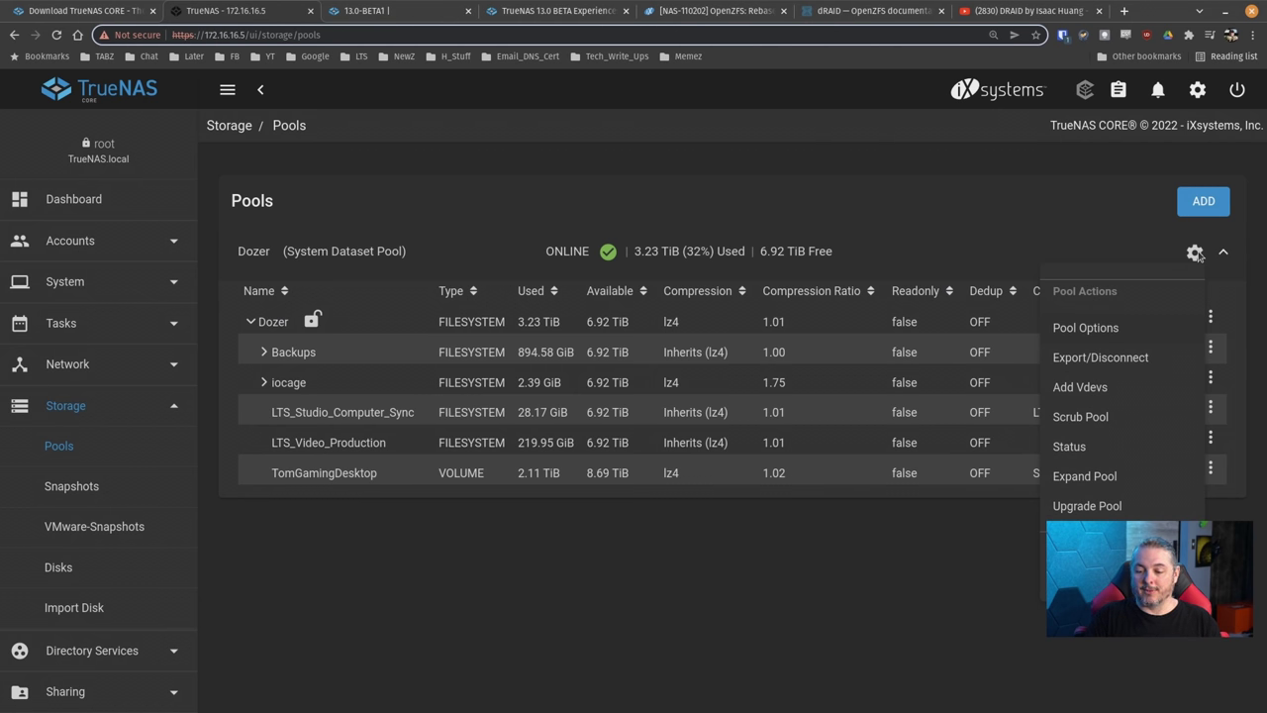
{"action": "left_click", "coordinate": [901, 388]}
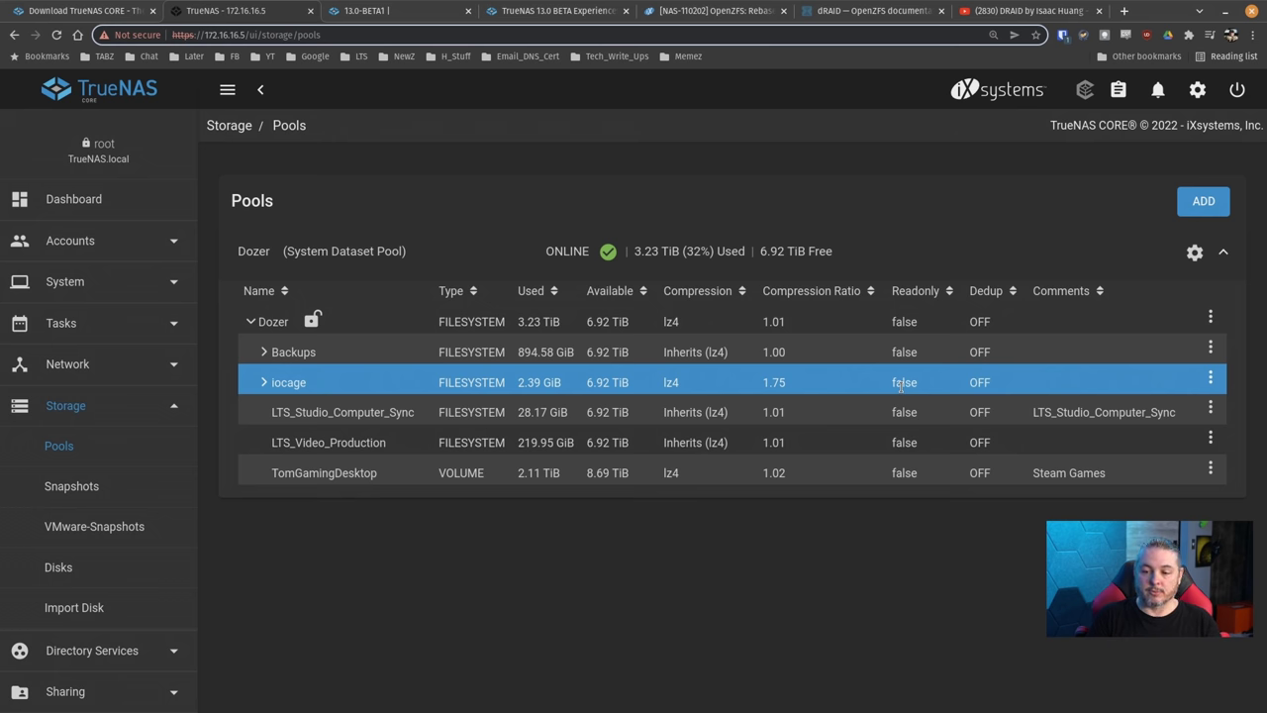
Glance at the system alerts panel and go back to the Dashboard
{"action": "left_click", "coordinate": [1158, 91]}
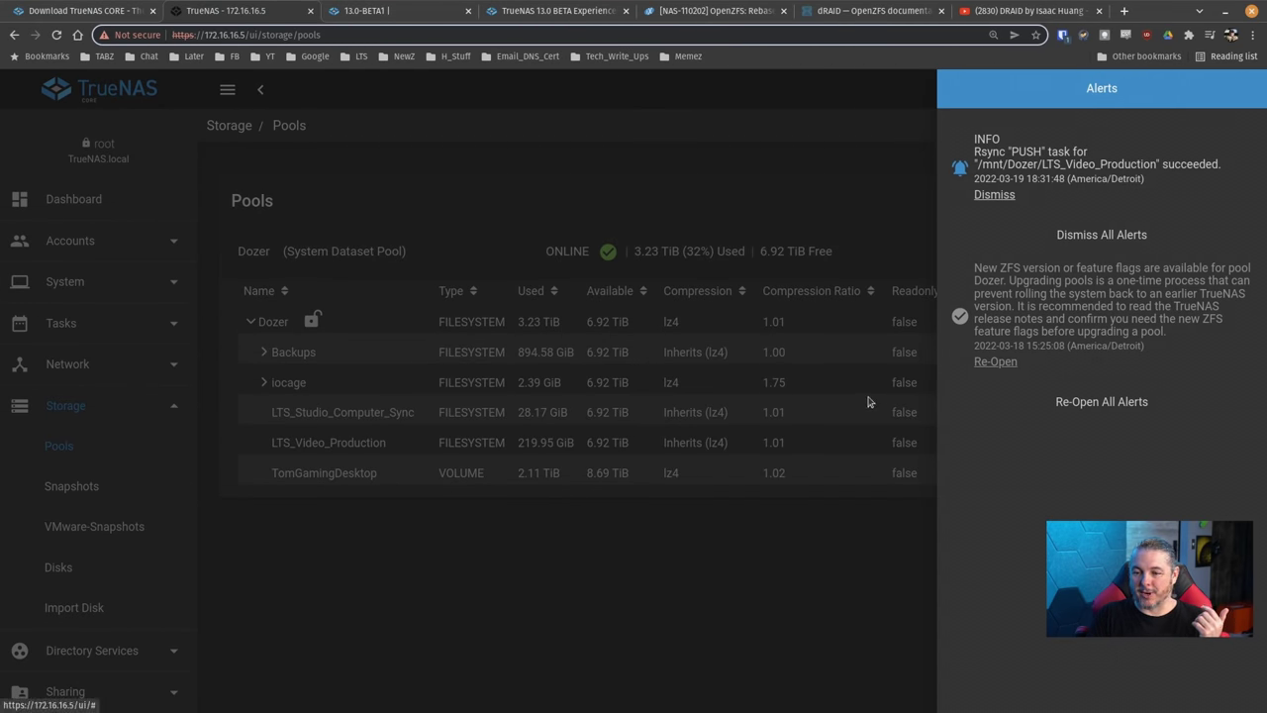
{"action": "left_click", "coordinate": [805, 352]}
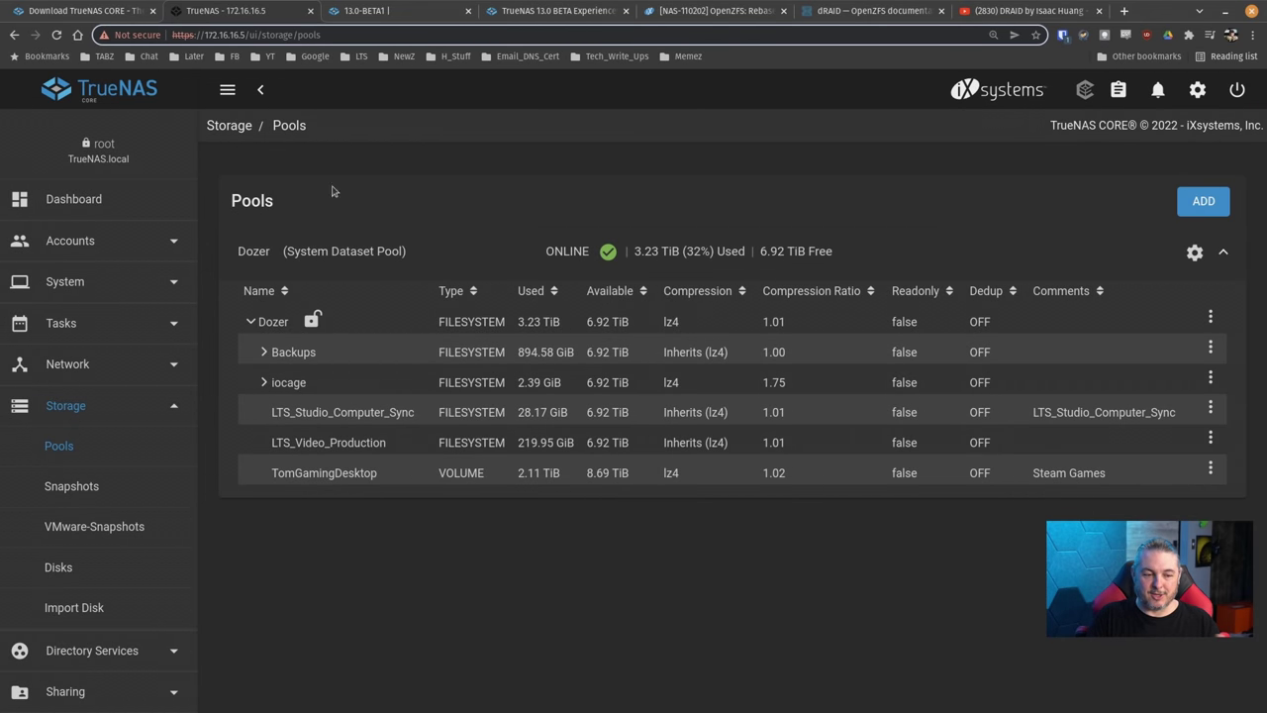
{"action": "left_click", "coordinate": [119, 198]}
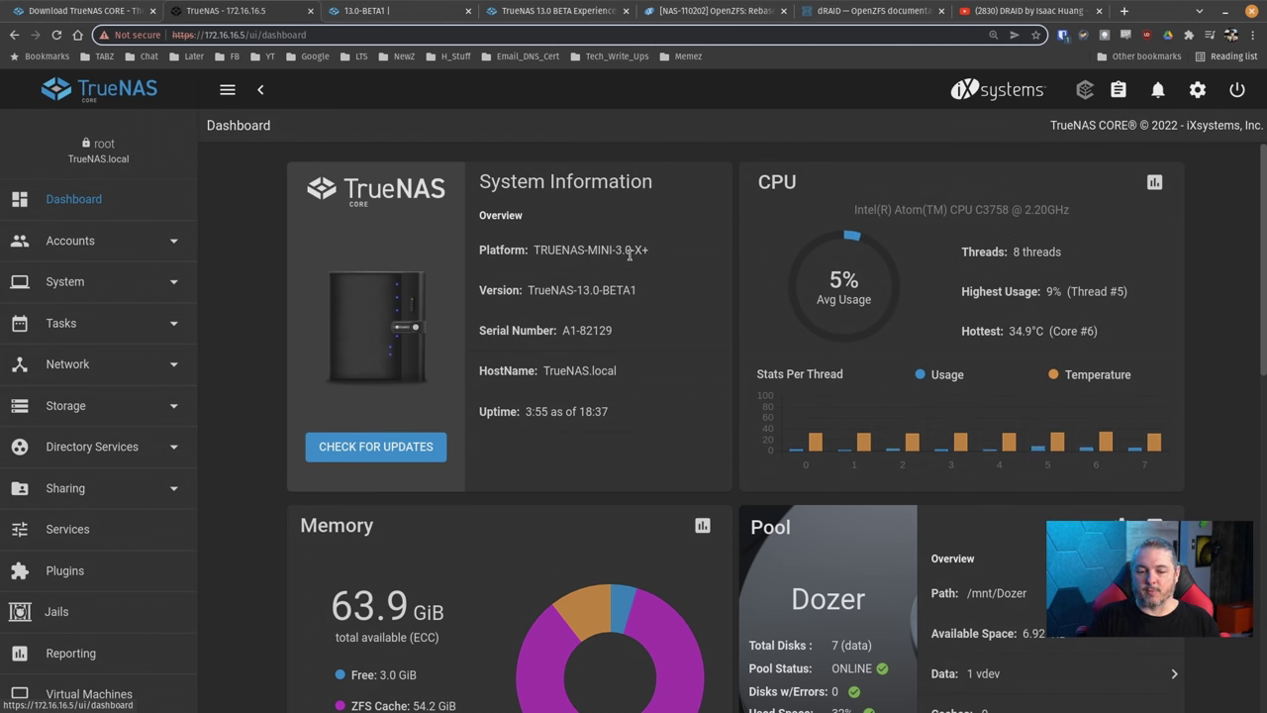
Highlight the TRUENAS-MINI-3.0-X+ platform value and view the iSCSI share settings
{"action": "left_click_drag", "start_coordinate": [529, 252], "coordinate": [679, 263]}
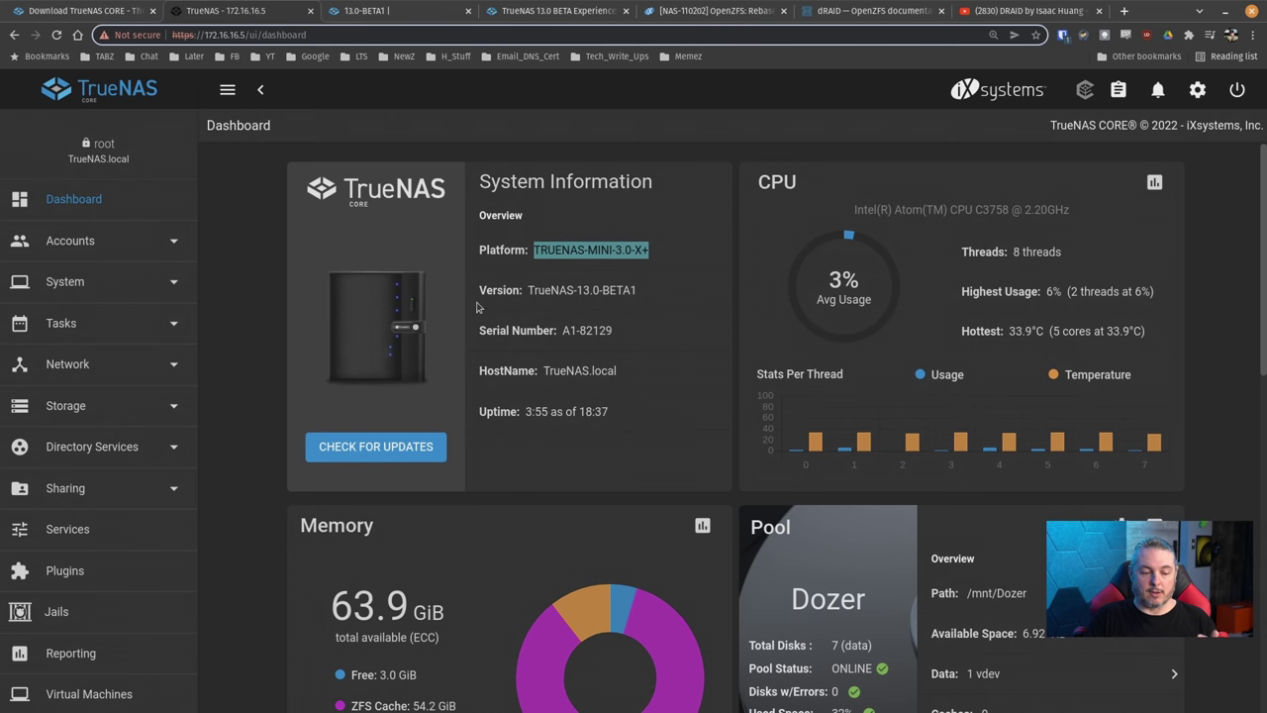
{"action": "scroll", "coordinate": [85, 445], "scroll_direction": "down", "scroll_amount": 2}
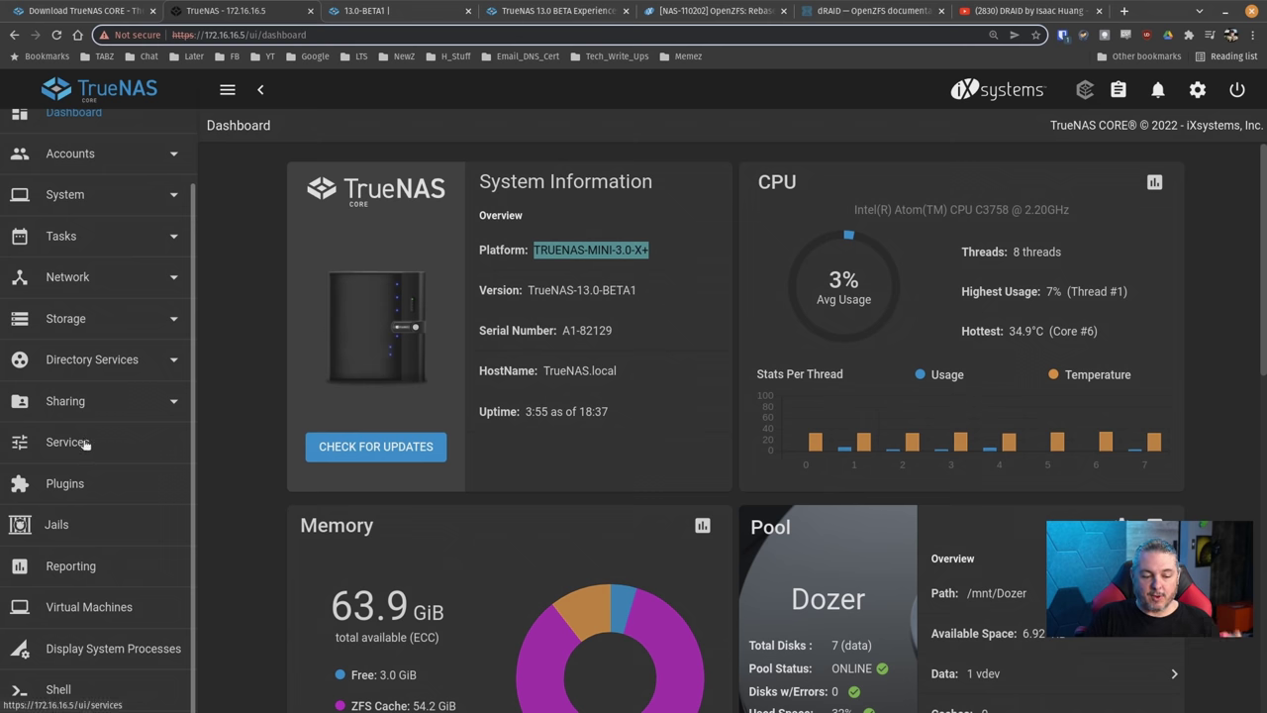
{"action": "left_click", "coordinate": [81, 412]}
{"action": "scroll", "coordinate": [117, 441], "scroll_direction": "down", "scroll_amount": 3}
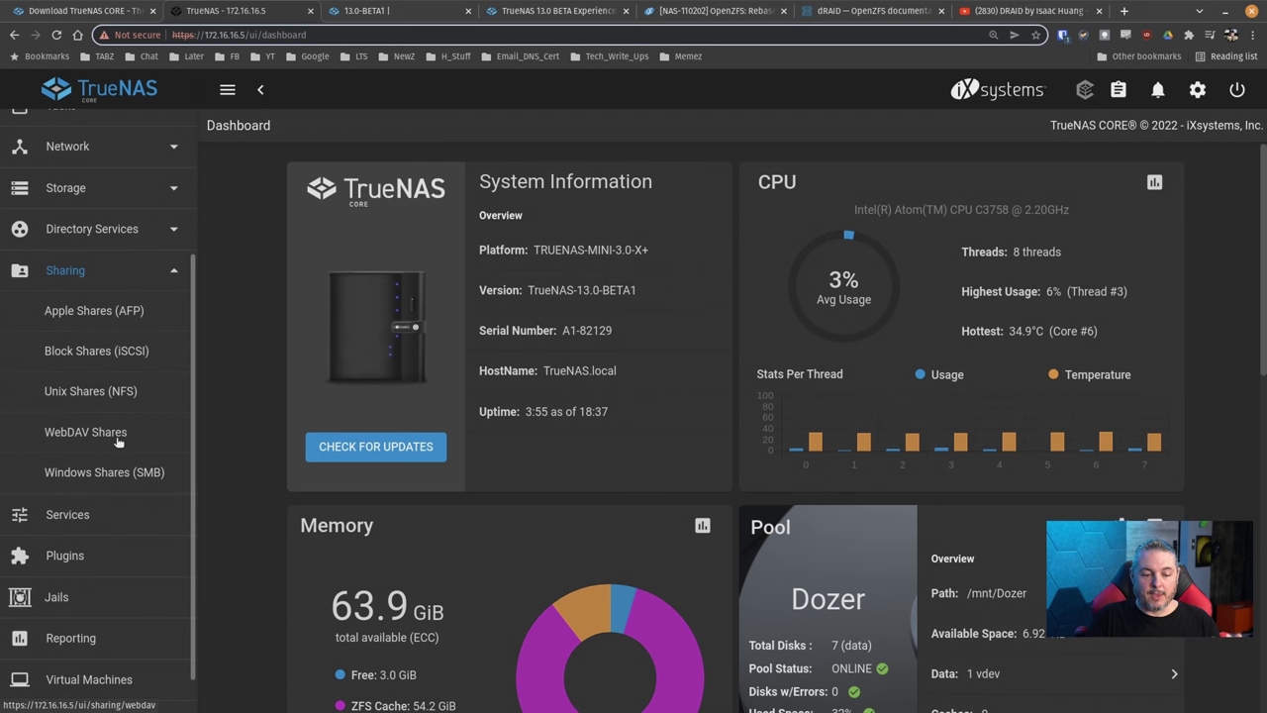
{"action": "left_click", "coordinate": [111, 351]}
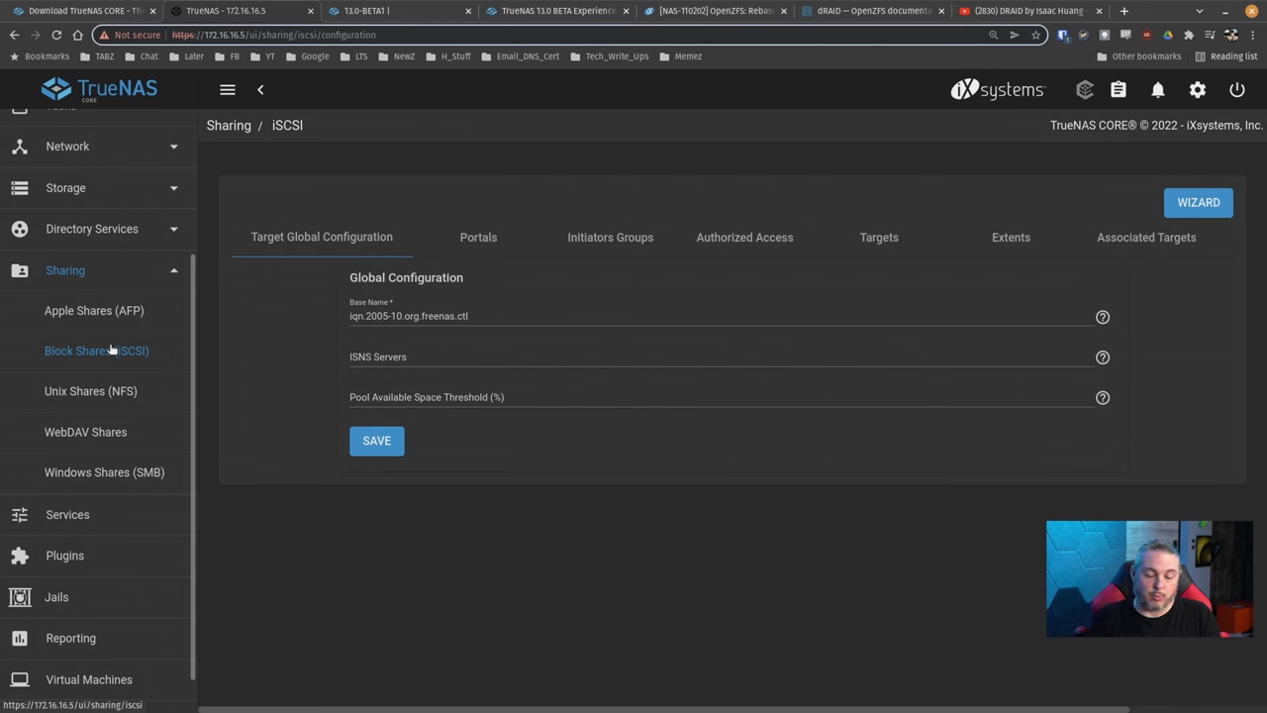
Review the SMB shares, selecting the LTS_Video_Production and LTS_Studio_Computer_Sync names
{"action": "left_click", "coordinate": [147, 475]}
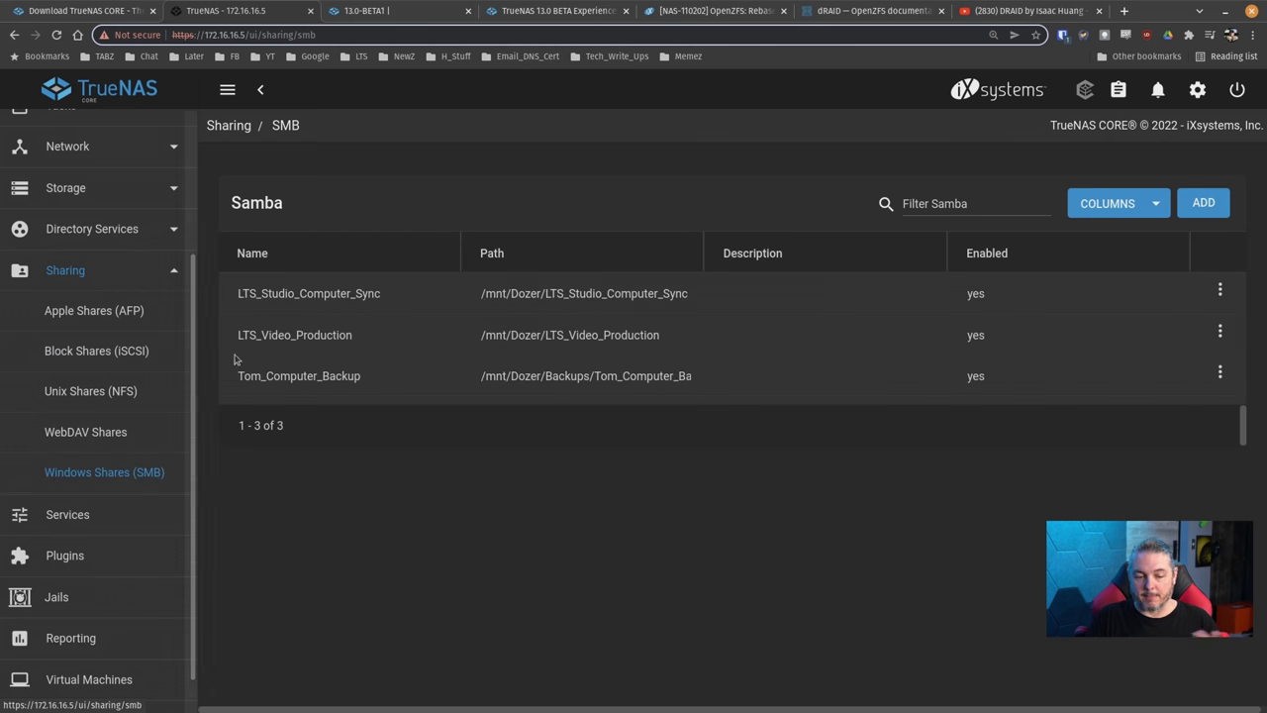
{"action": "left_click_drag", "start_coordinate": [263, 376], "coordinate": [392, 365]}
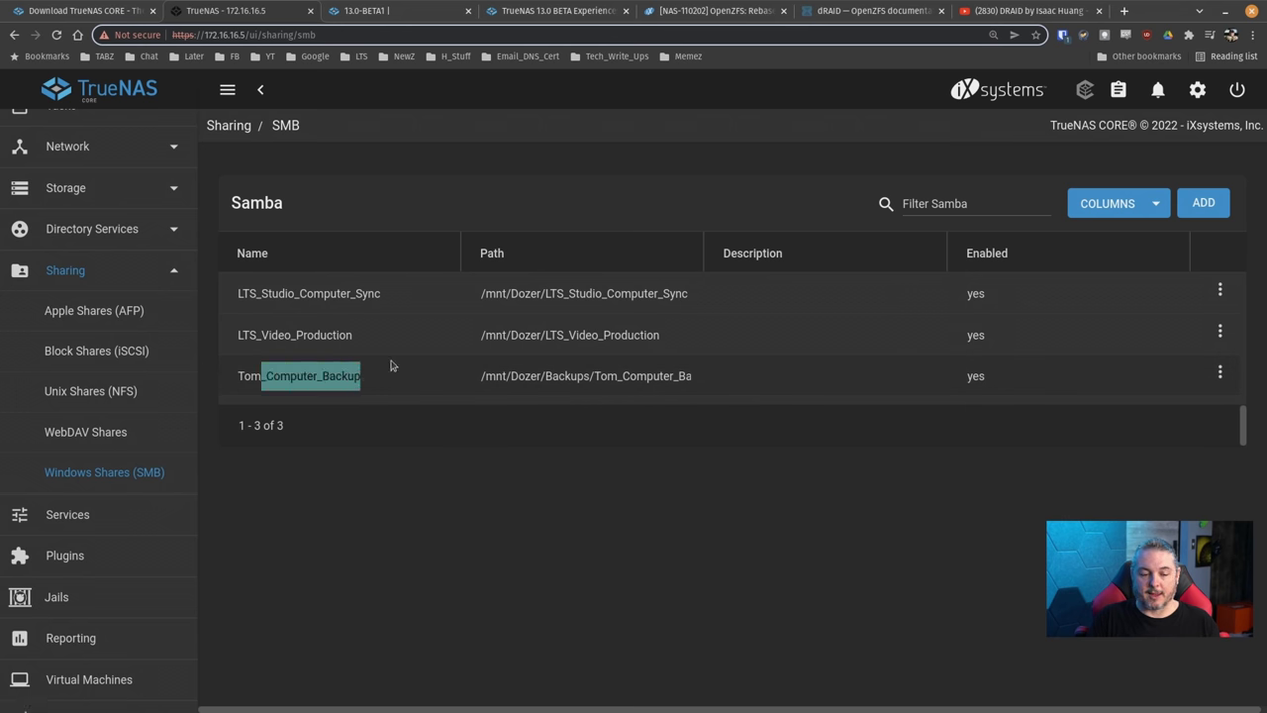
{"action": "double_click", "coordinate": [264, 336]}
{"action": "double_click", "coordinate": [293, 293]}
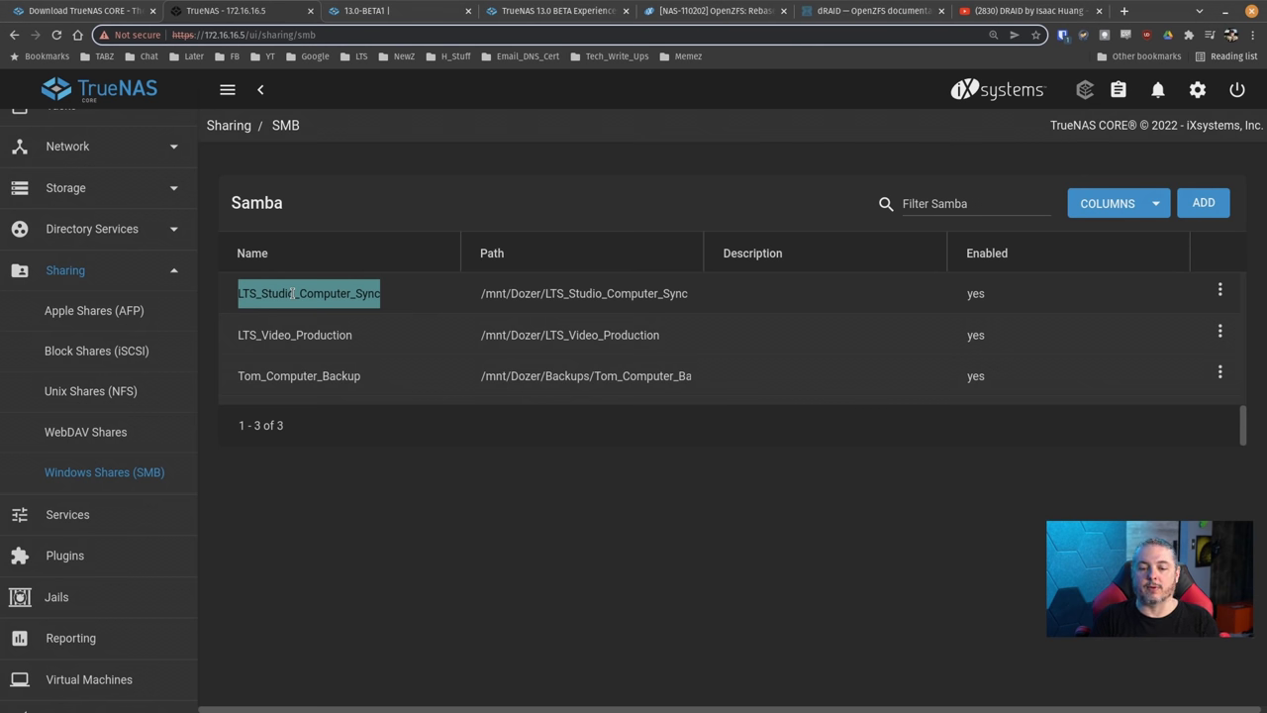
{"action": "left_click", "coordinate": [309, 345]}
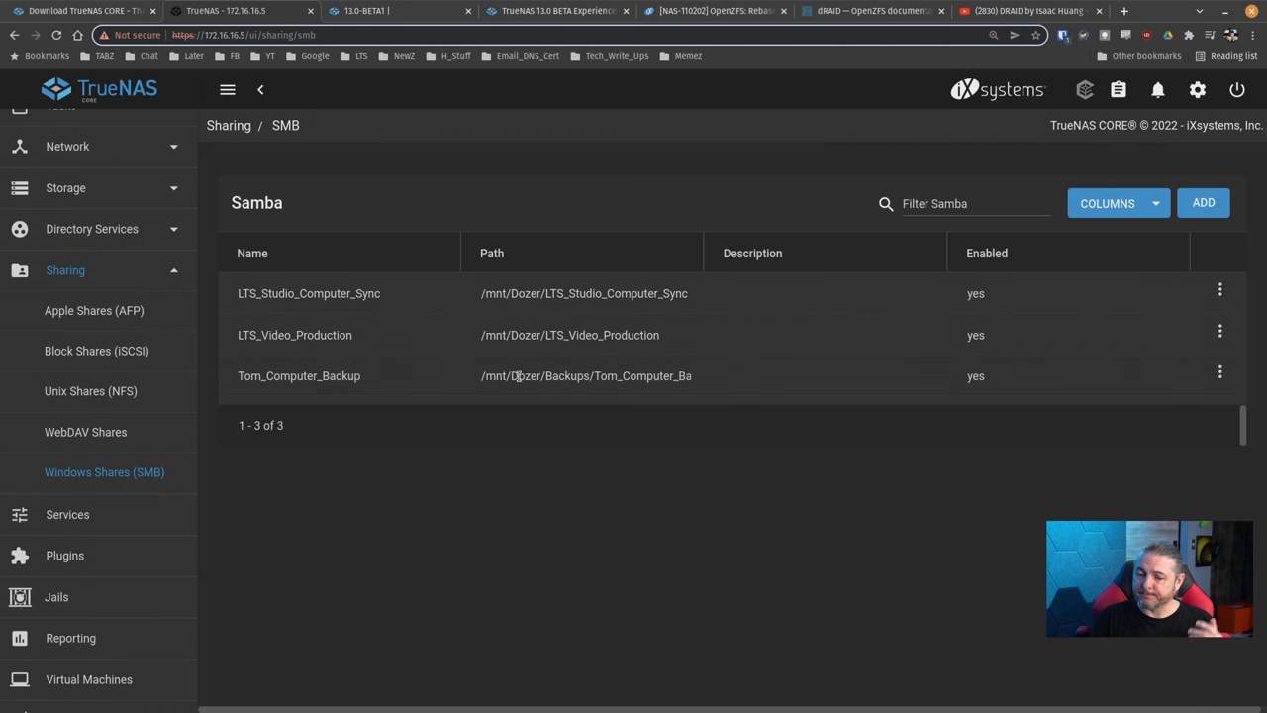
Browse the Plugins catalogue, then bring up the TrueNAS 13.0 BETA Experiences thread
{"action": "scroll", "coordinate": [128, 445], "scroll_direction": "down", "scroll_amount": 1}
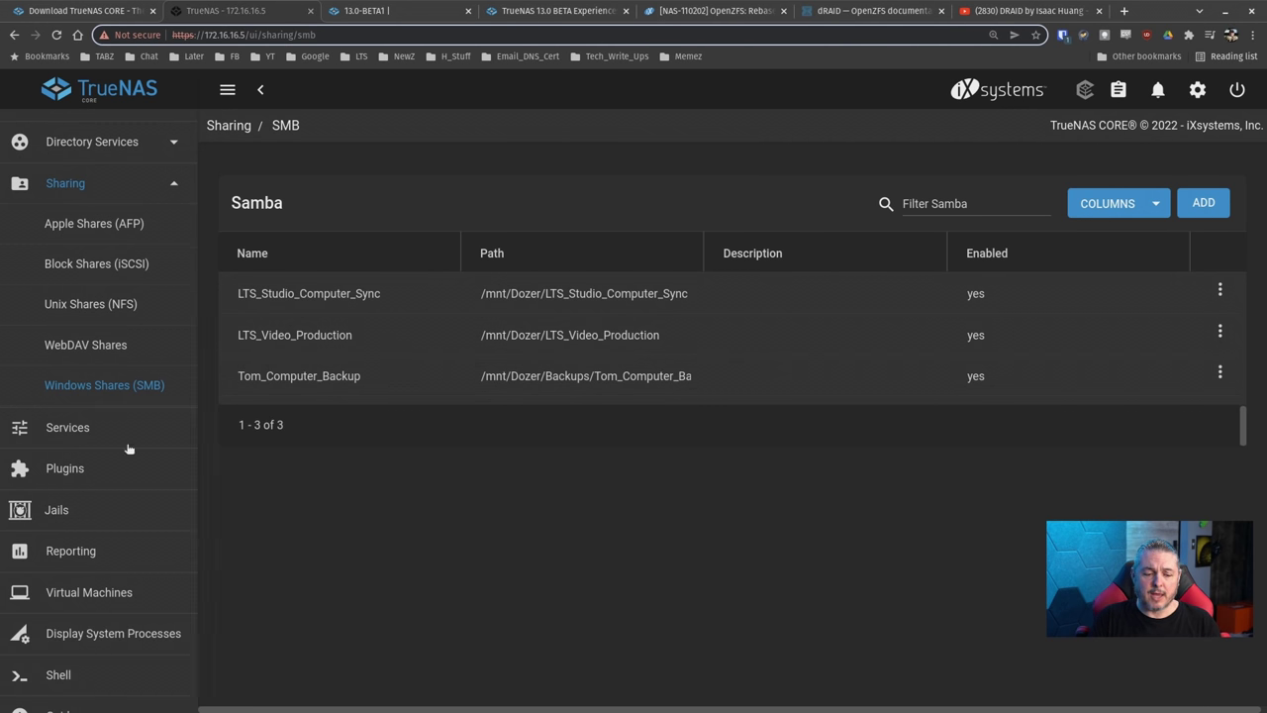
{"action": "left_click", "coordinate": [113, 472]}
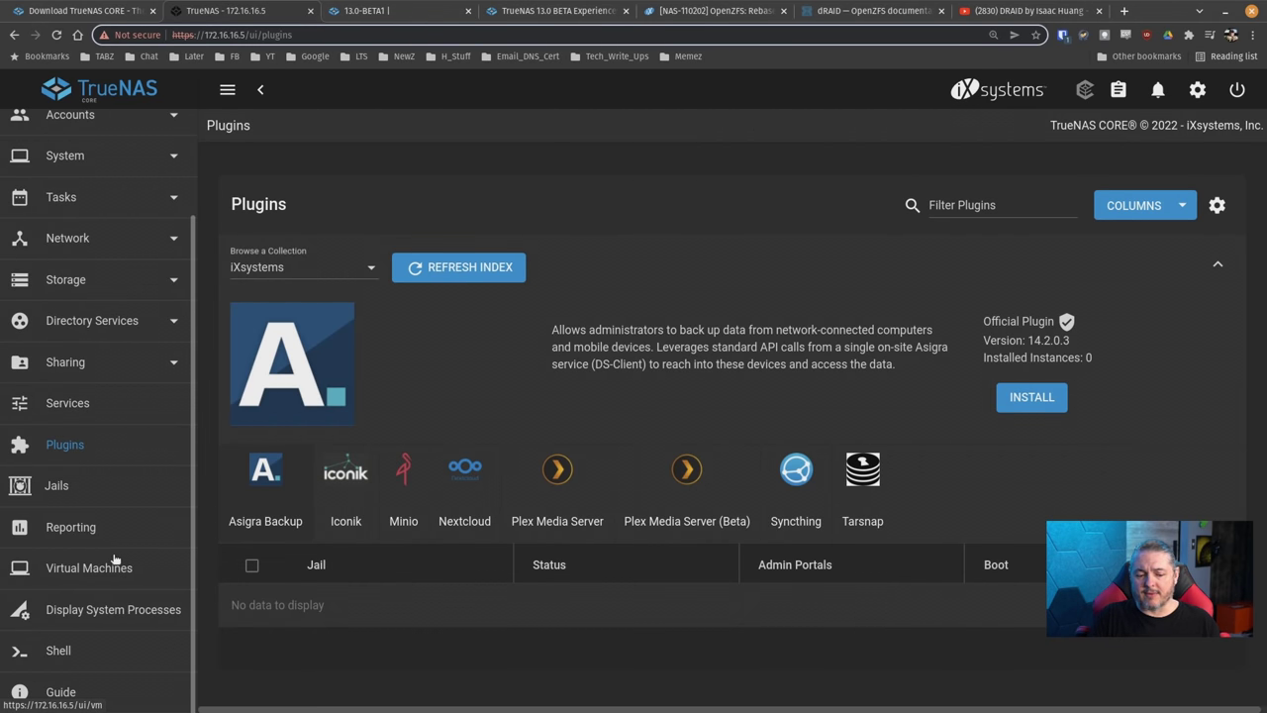
{"action": "scroll", "coordinate": [107, 555], "scroll_direction": "up", "scroll_amount": 3}
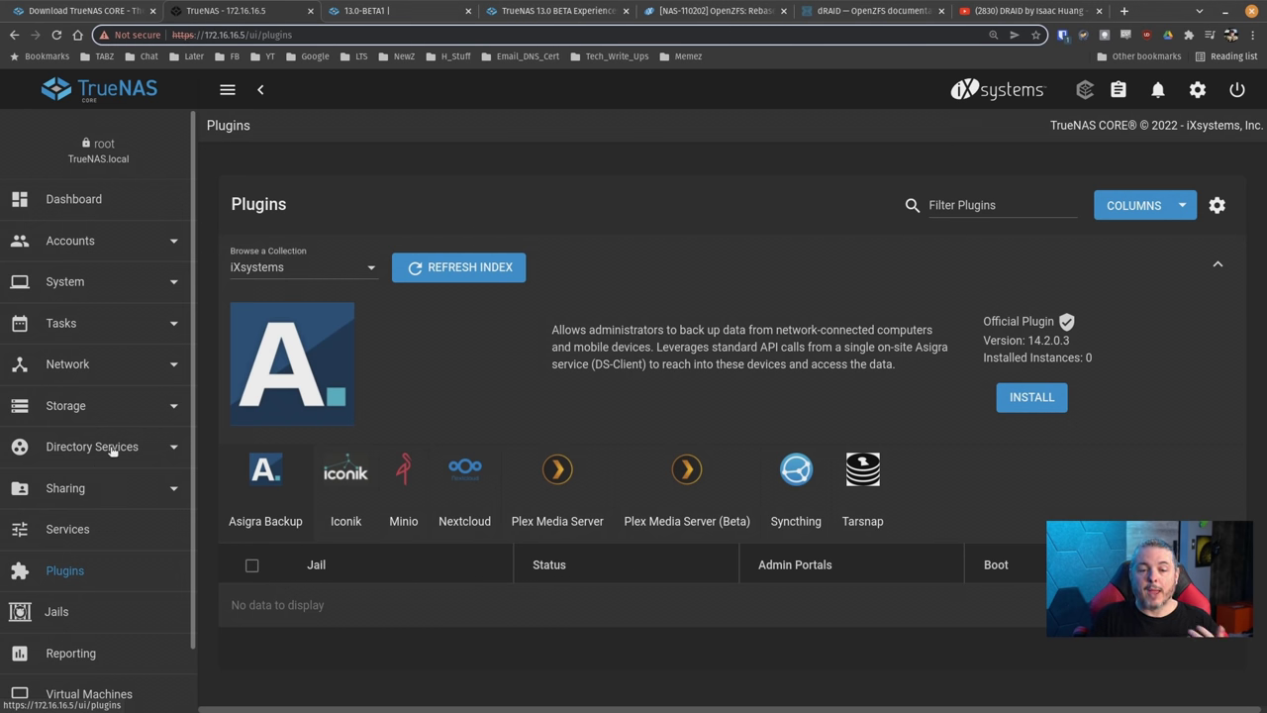
{"action": "left_click", "coordinate": [528, 12]}
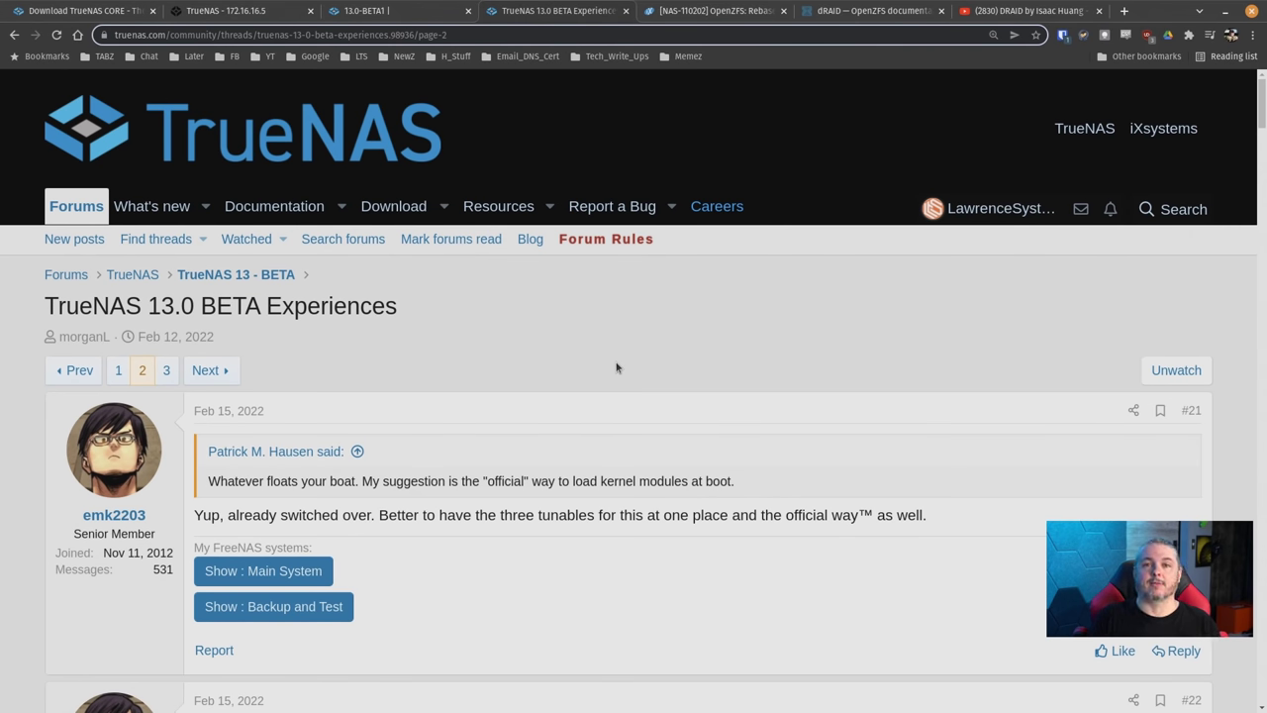
Scroll through the page 2 replies about IPv6 support and drive replacement
{"action": "scroll", "coordinate": [616, 368], "scroll_direction": "down", "scroll_amount": 2}
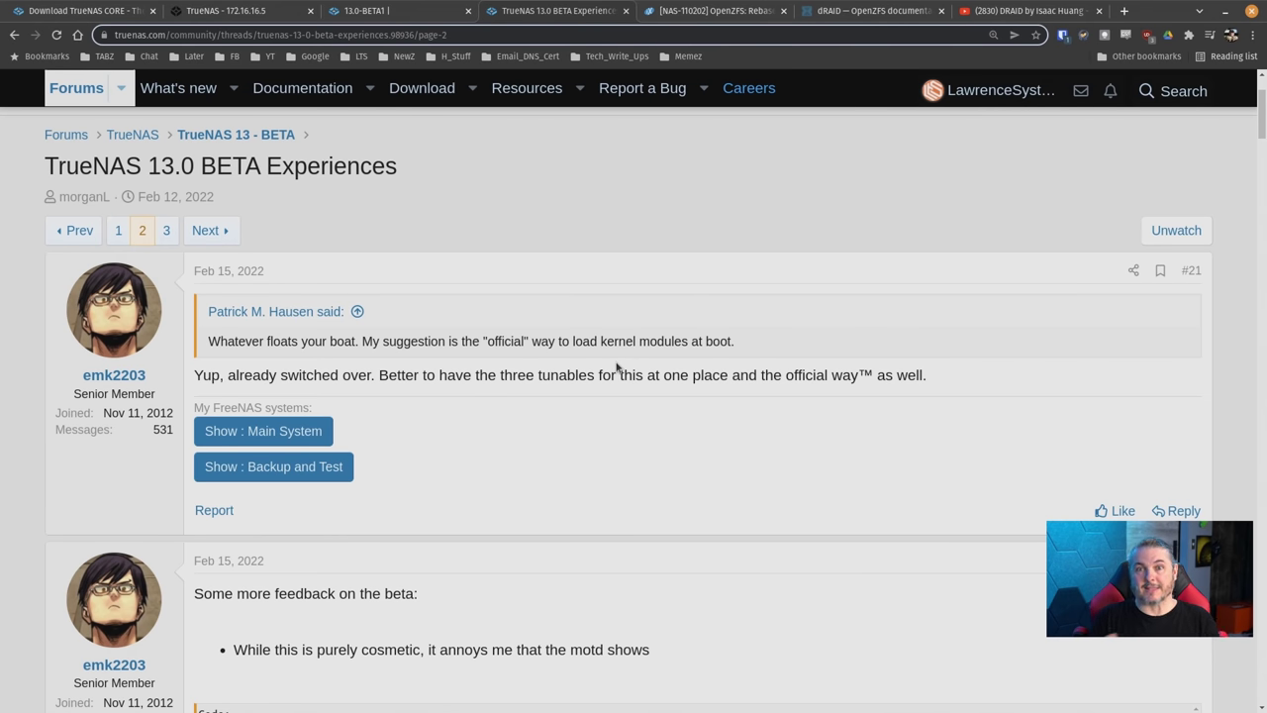
{"action": "scroll", "coordinate": [615, 367], "scroll_direction": "down", "scroll_amount": 10}
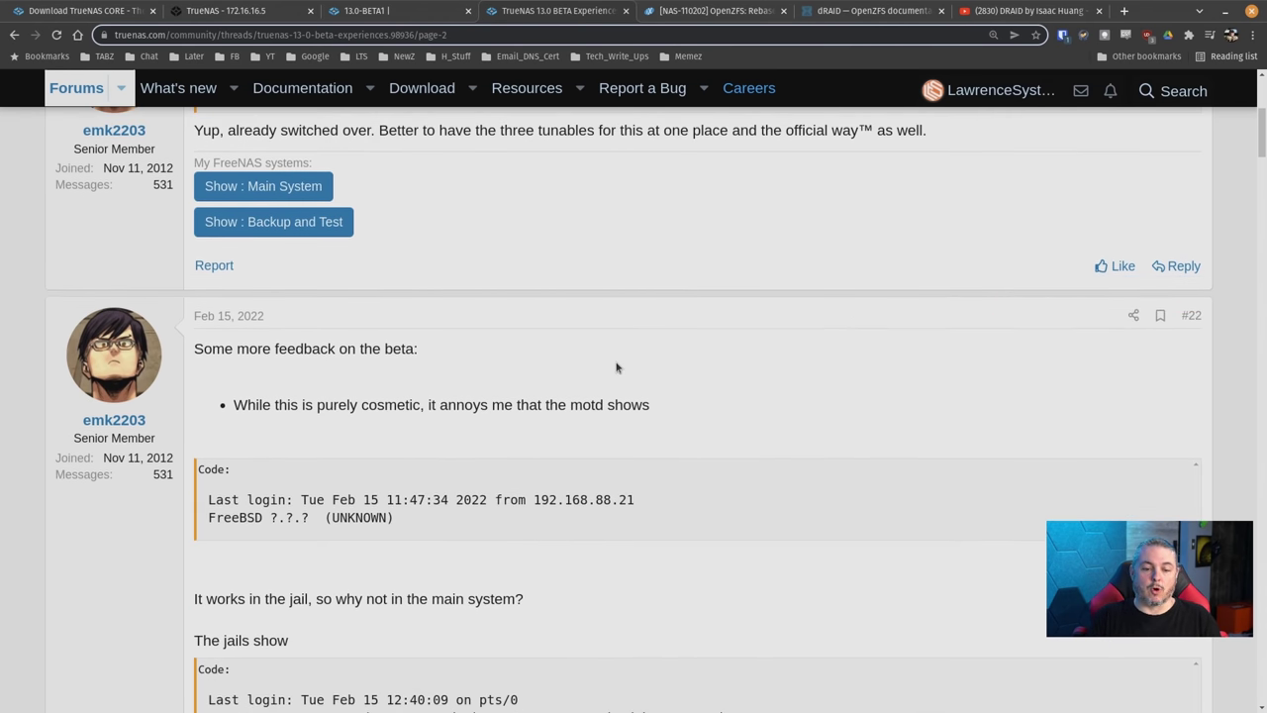
{"action": "scroll", "coordinate": [616, 368], "scroll_direction": "down", "scroll_amount": 5}
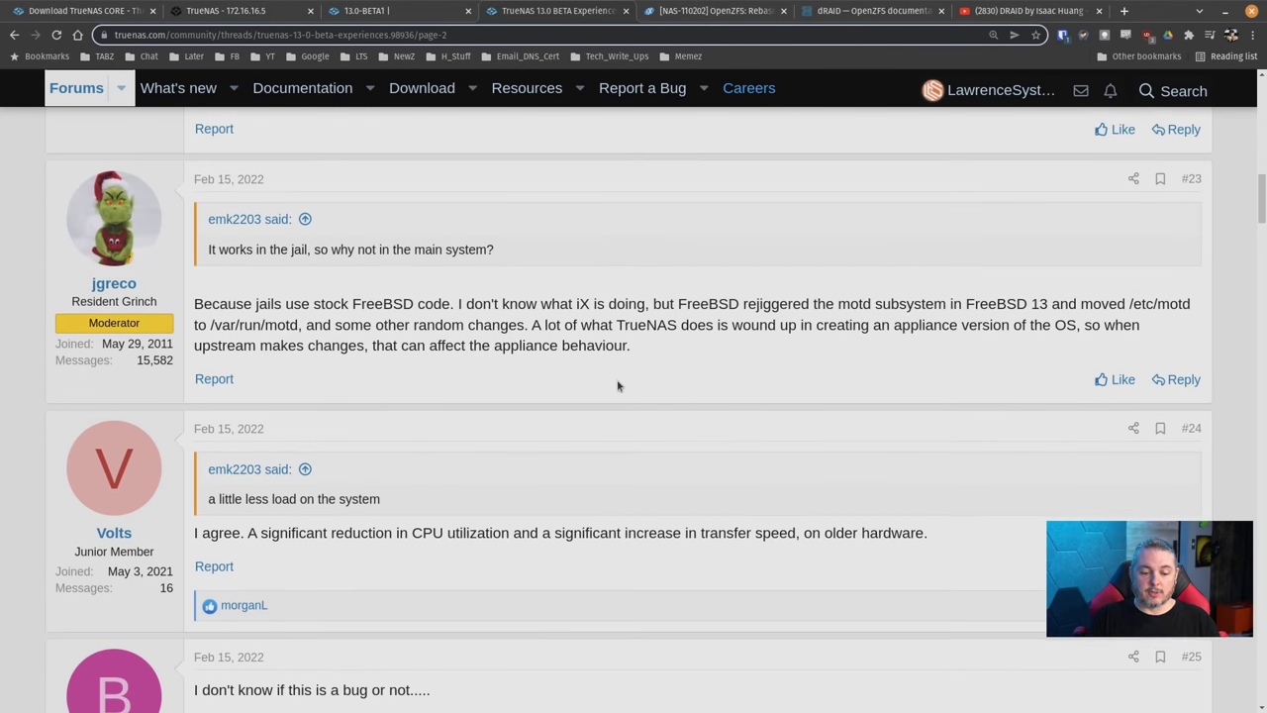
{"action": "scroll", "coordinate": [619, 385], "scroll_direction": "down", "scroll_amount": 7}
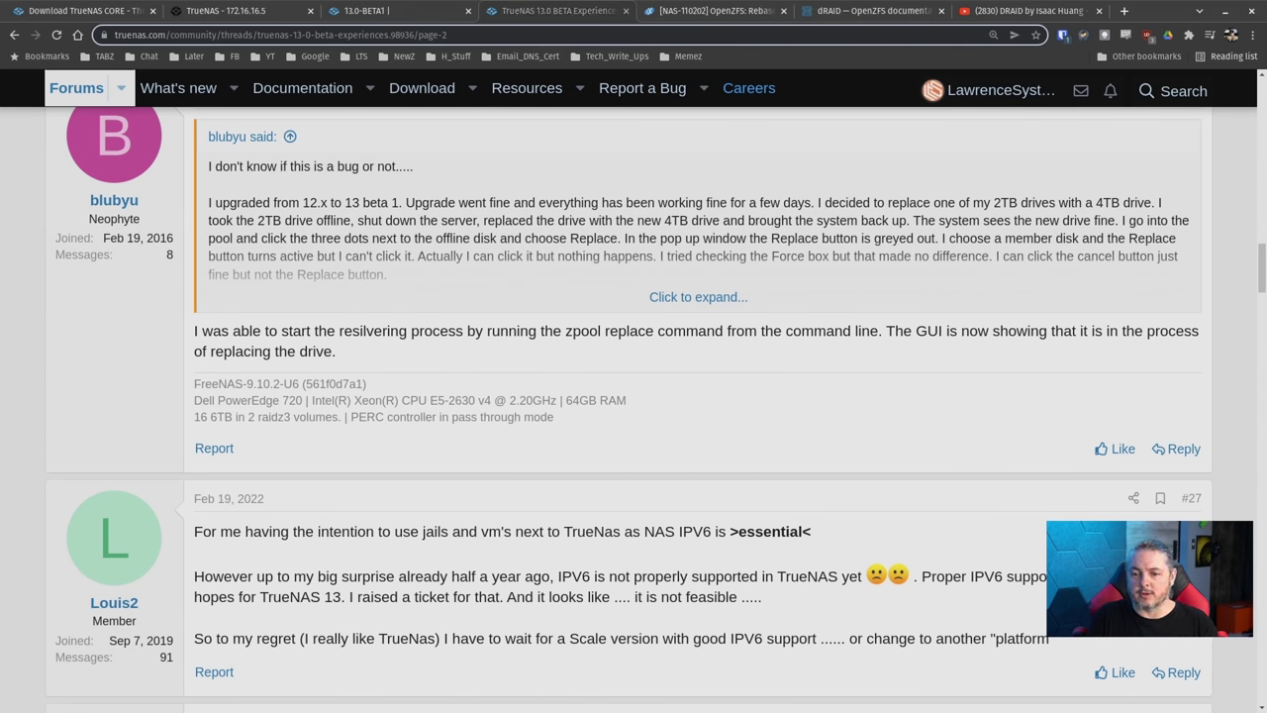
{"action": "scroll", "coordinate": [1262, 277], "scroll_direction": "down", "scroll_amount": 4}
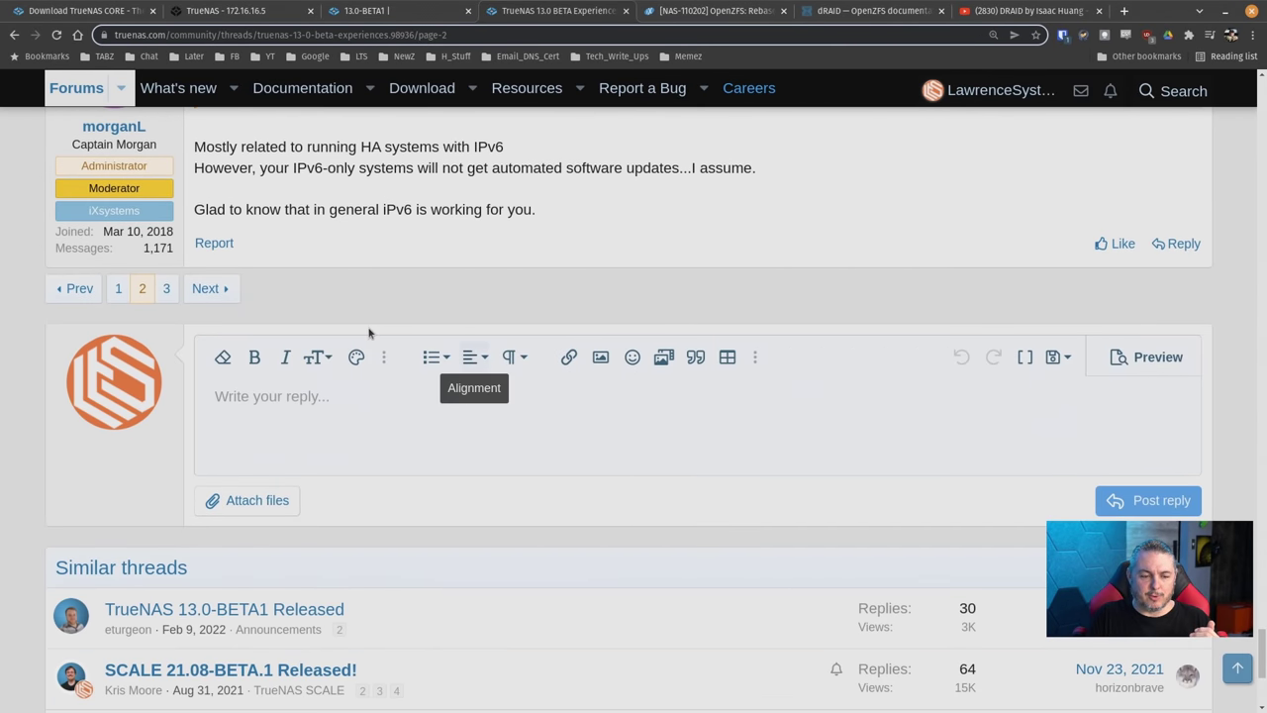
Go to page 3 and highlight the 8.26 Gbits/sec iperf3 result in post #54
{"action": "left_click", "coordinate": [166, 289]}
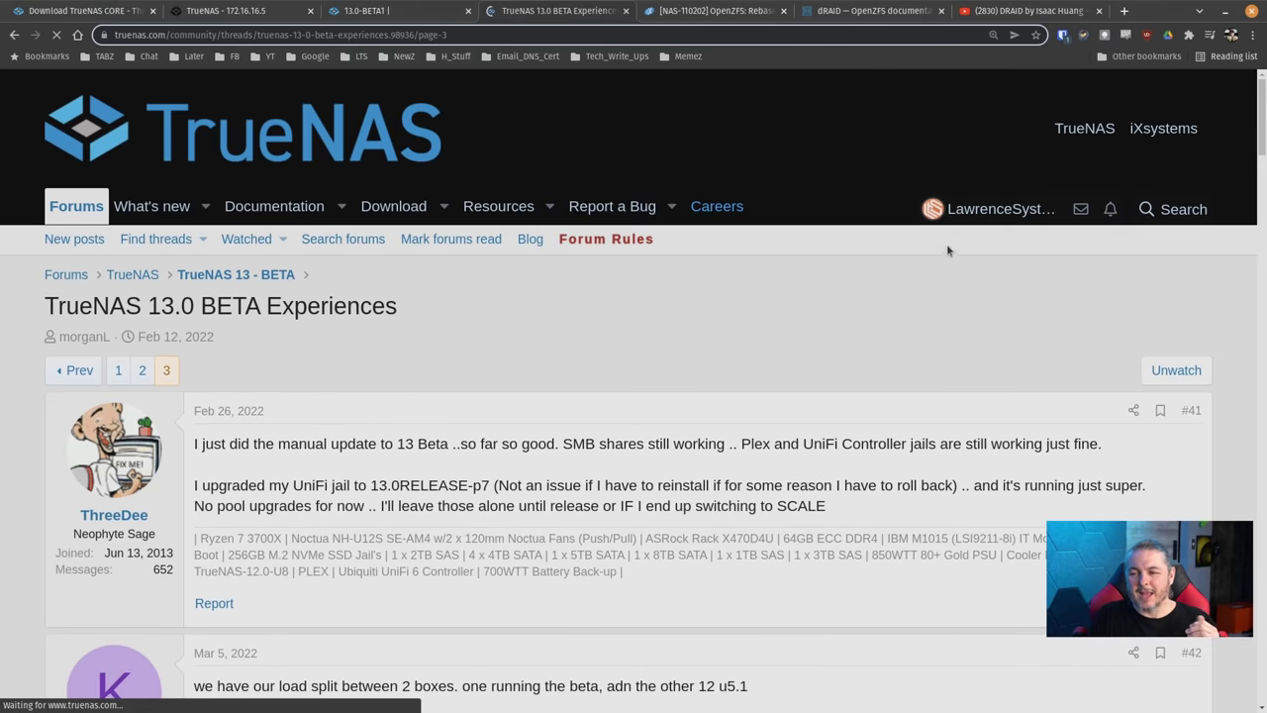
{"action": "left_click_drag", "start_coordinate": [1261, 113], "coordinate": [1255, 614]}
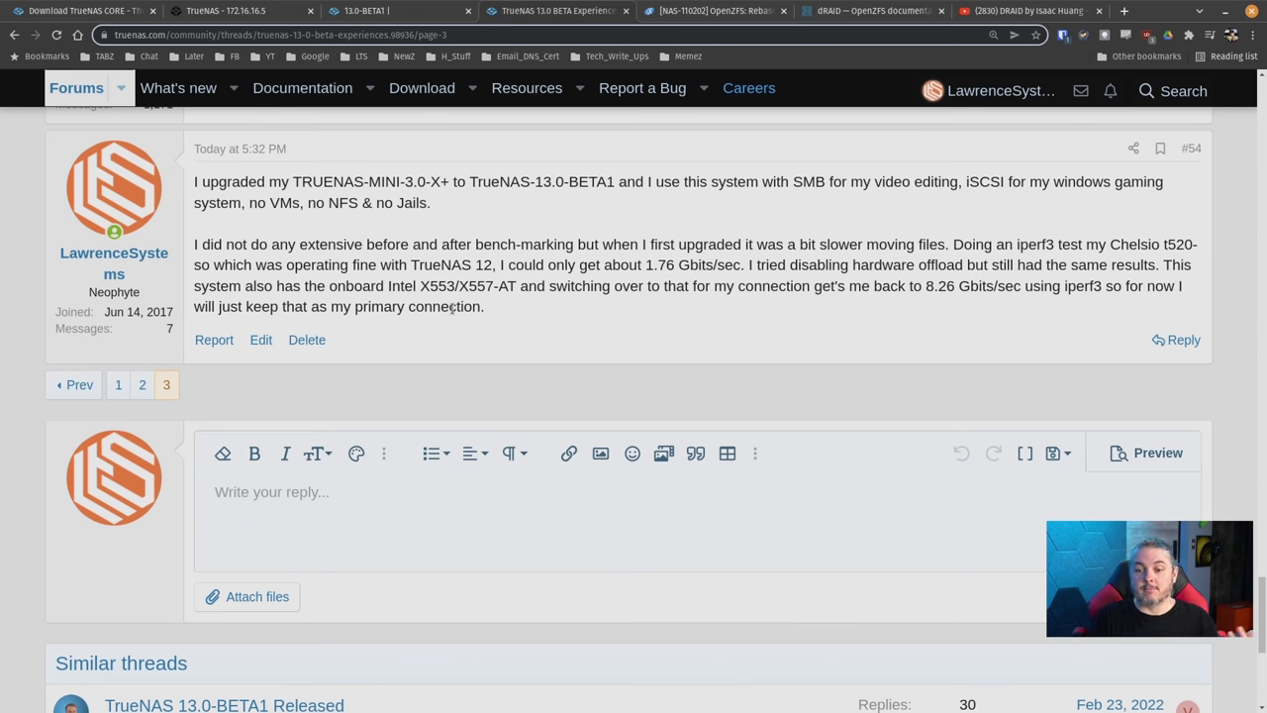
{"action": "left_click_drag", "start_coordinate": [923, 286], "coordinate": [1014, 297]}
Scroll back through page 3 and return to the TrueNAS web interface
{"action": "scroll", "coordinate": [996, 334], "scroll_direction": "down", "scroll_amount": 1}
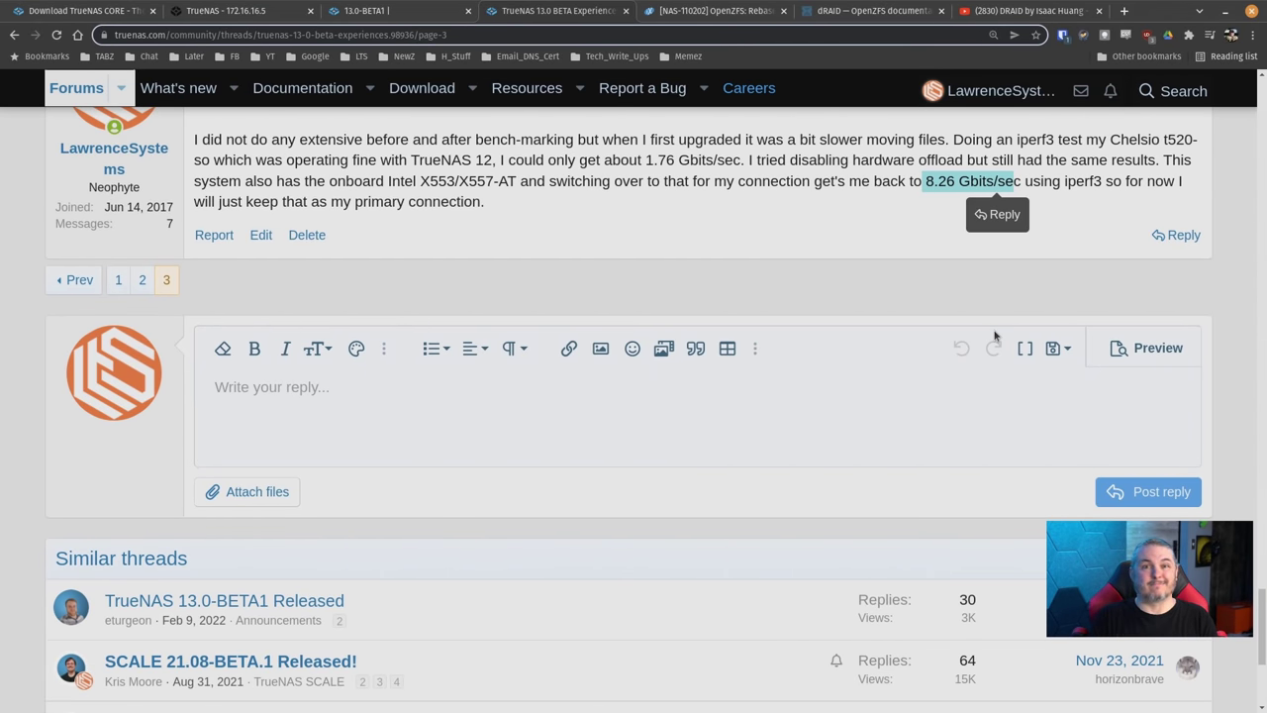
{"action": "scroll", "coordinate": [996, 336], "scroll_direction": "up", "scroll_amount": 3}
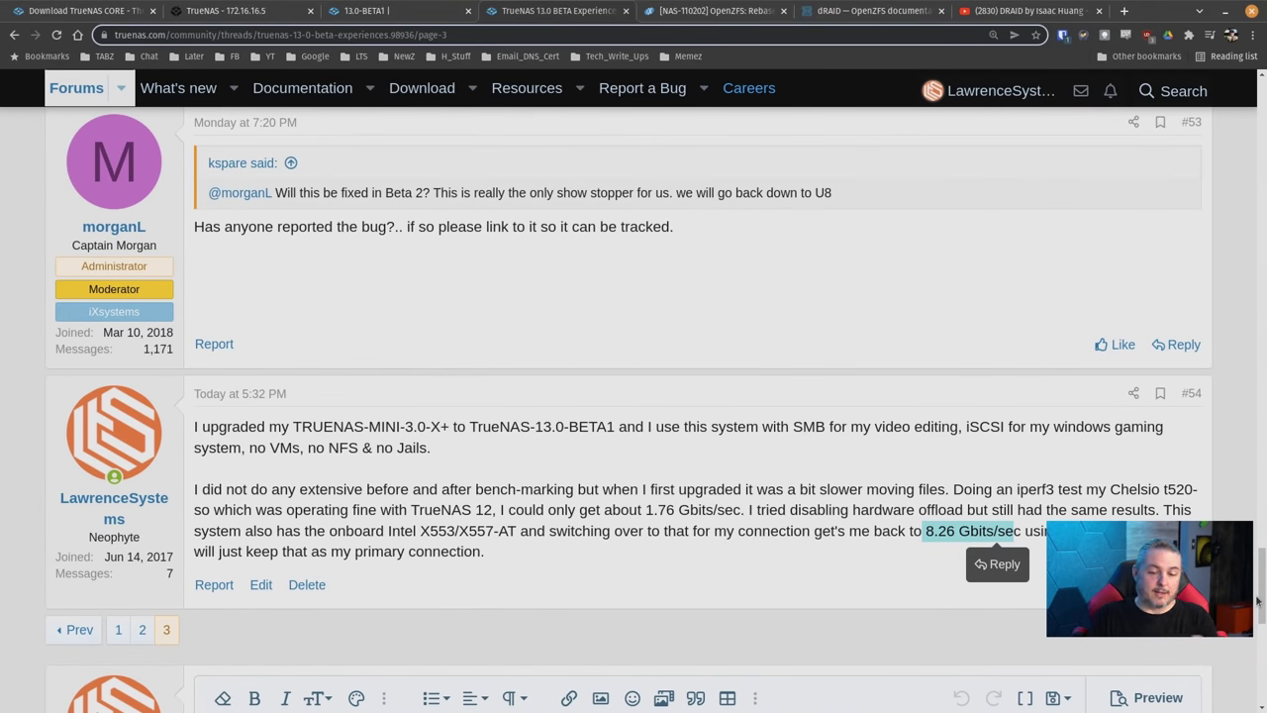
{"action": "scroll", "coordinate": [1259, 601], "scroll_direction": "down", "scroll_amount": 2}
{"action": "left_click_drag", "start_coordinate": [1258, 616], "coordinate": [1263, 218]}
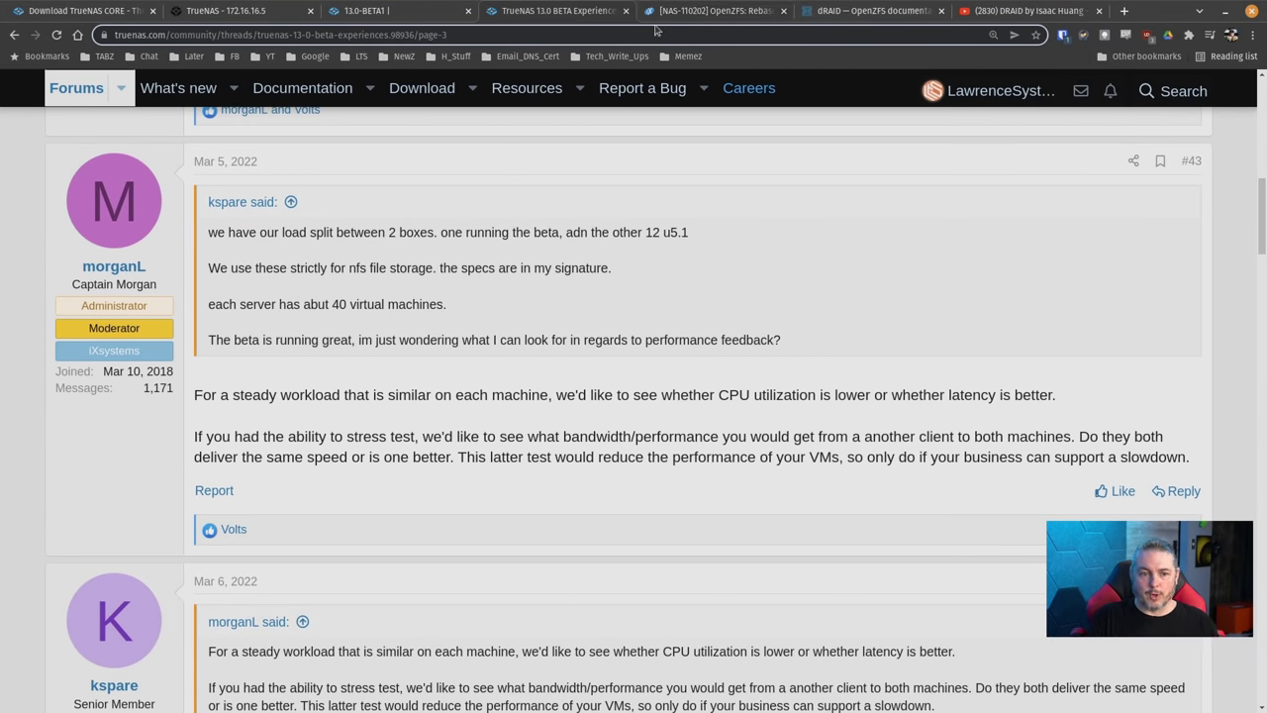
{"action": "left_click", "coordinate": [220, 14]}
Open the Dashboard and scroll through the system, memory, pool and interface cards
{"action": "left_click", "coordinate": [75, 198]}
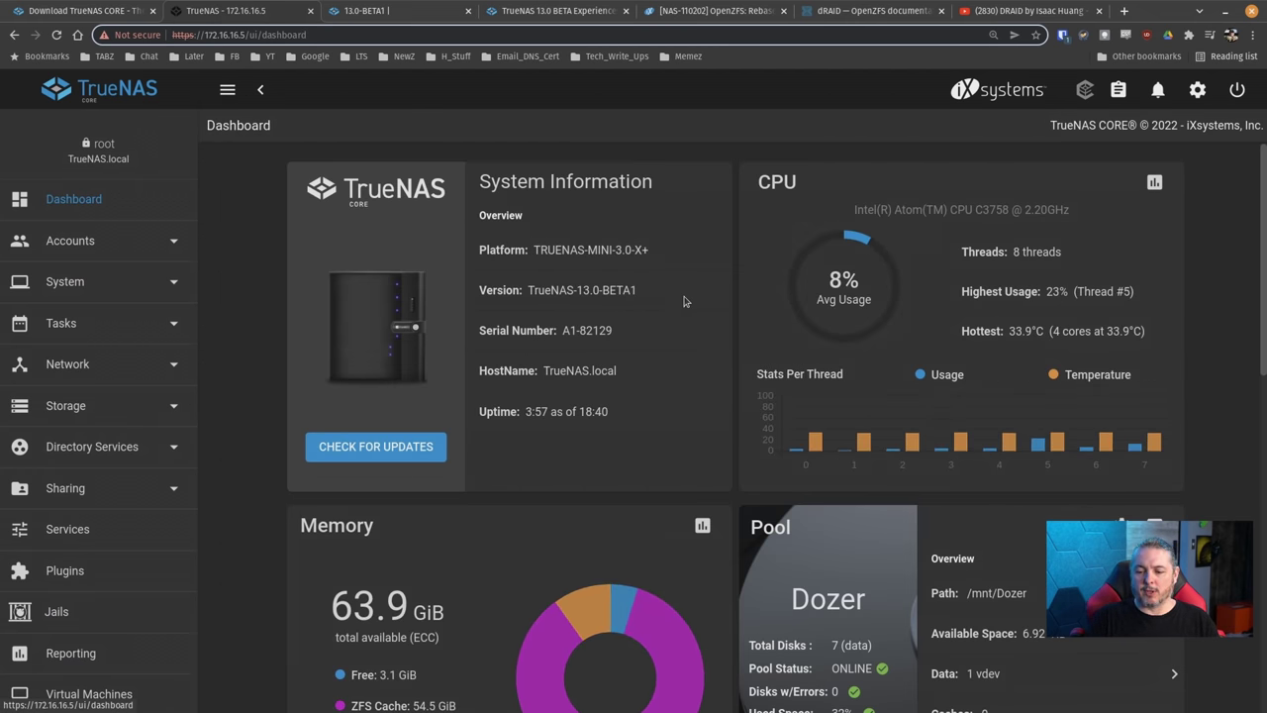
{"action": "scroll", "coordinate": [683, 301], "scroll_direction": "down", "scroll_amount": 5}
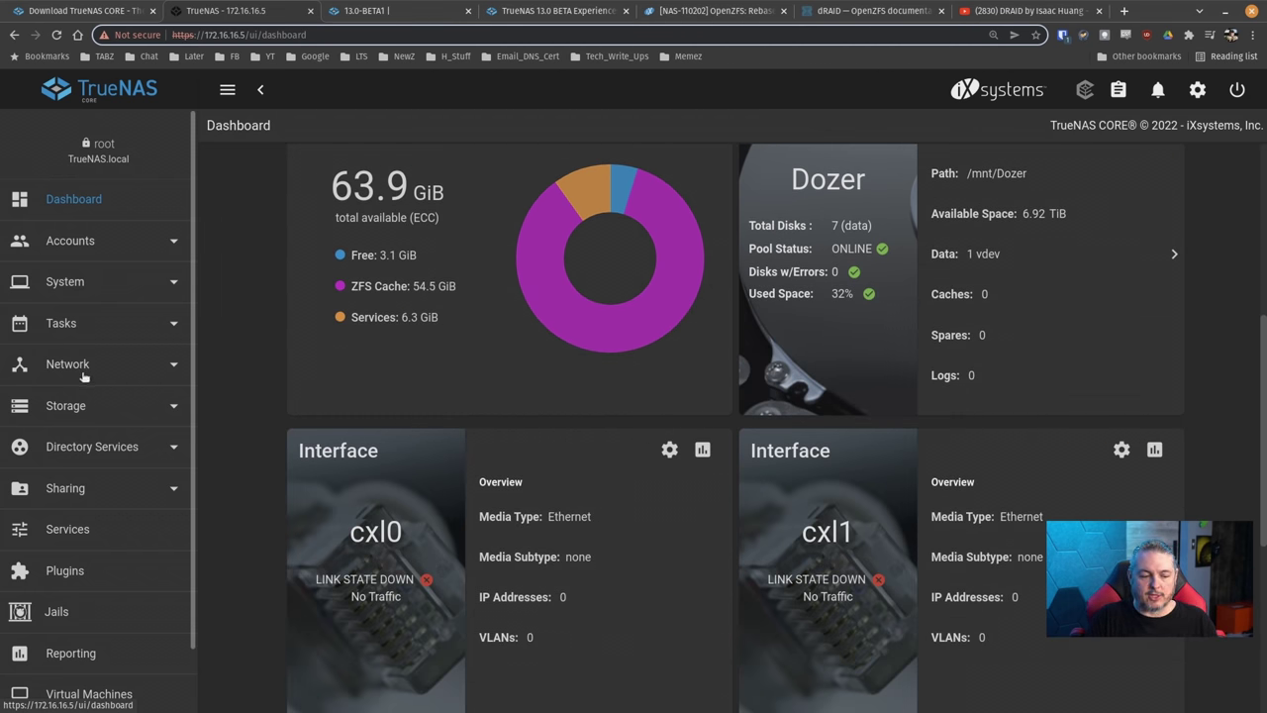
{"action": "scroll", "coordinate": [85, 376], "scroll_direction": "down", "scroll_amount": 2}
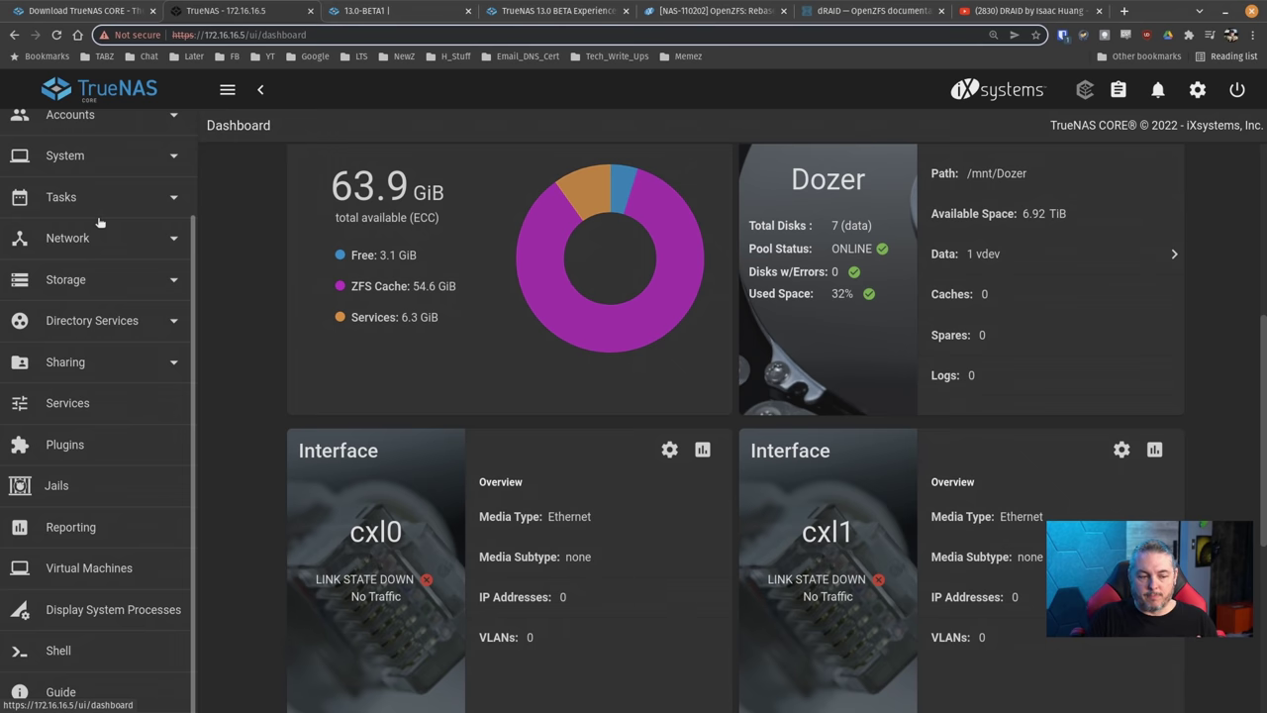
Expand the Network and Tasks sections of the sidebar
{"action": "left_click", "coordinate": [107, 240]}
{"action": "scroll", "coordinate": [94, 376], "scroll_direction": "down", "scroll_amount": 1}
{"action": "scroll", "coordinate": [100, 309], "scroll_direction": "down", "scroll_amount": 2}
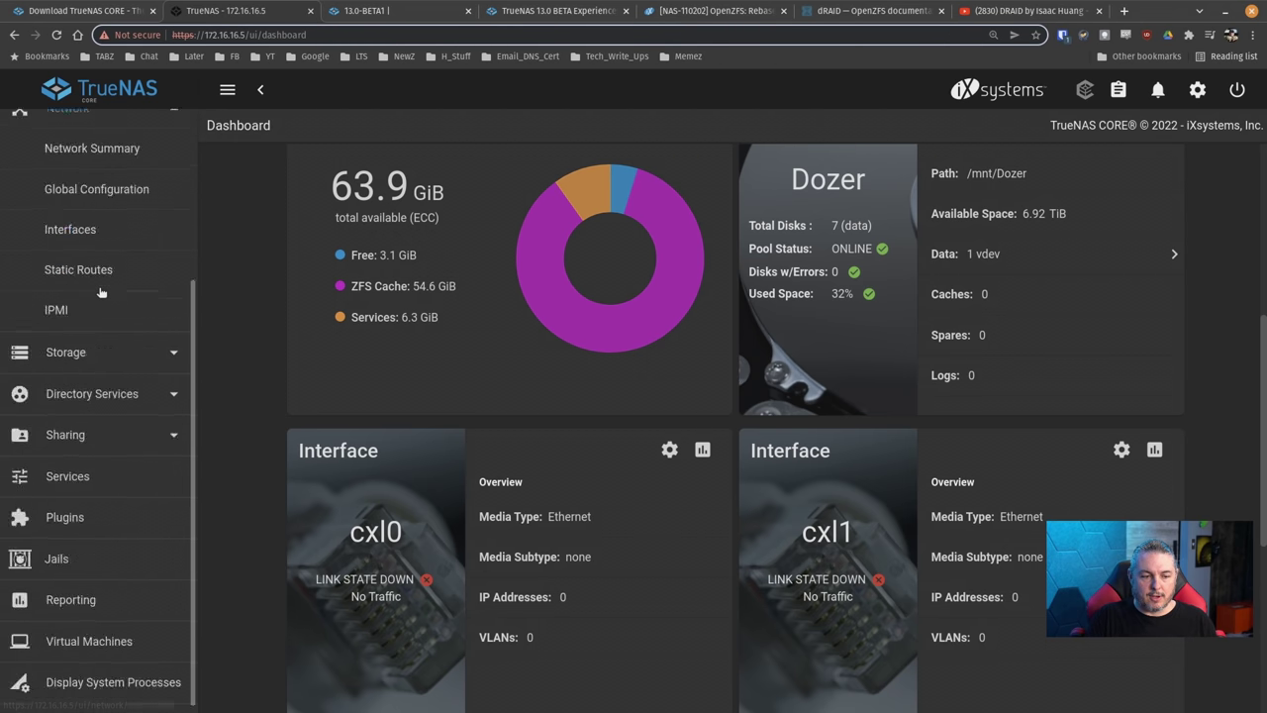
{"action": "scroll", "coordinate": [94, 247], "scroll_direction": "up", "scroll_amount": 3}
{"action": "left_click", "coordinate": [93, 202]}
{"action": "scroll", "coordinate": [93, 258], "scroll_direction": "down", "scroll_amount": 1}
{"action": "scroll", "coordinate": [93, 257], "scroll_direction": "down", "scroll_amount": 1}
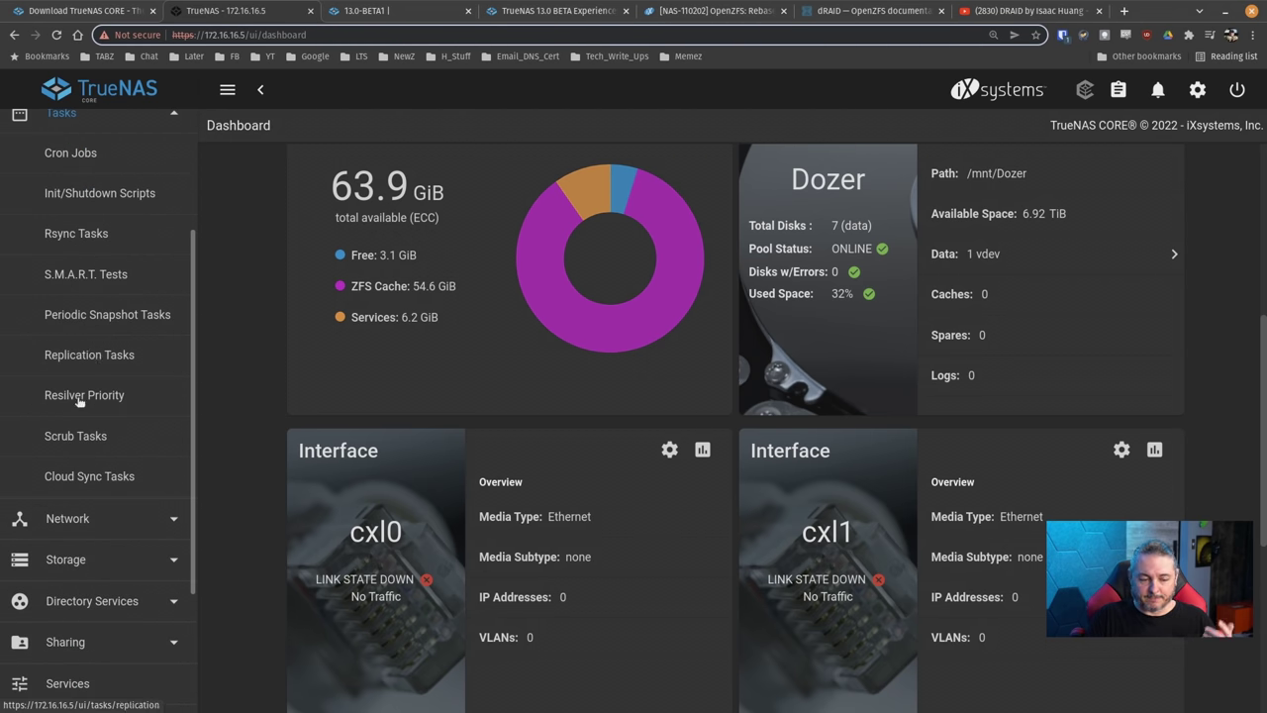
Start a new replication task with this system as the source
{"action": "left_click", "coordinate": [107, 353]}
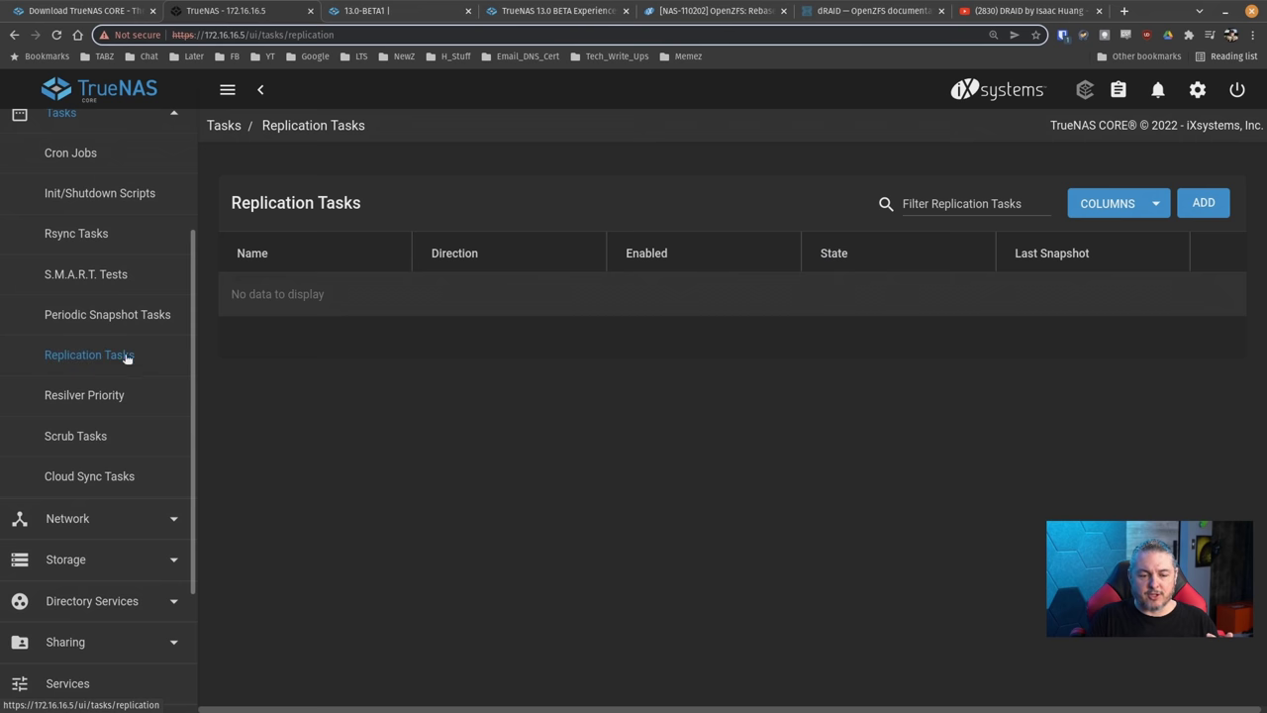
{"action": "left_click", "coordinate": [1184, 206]}
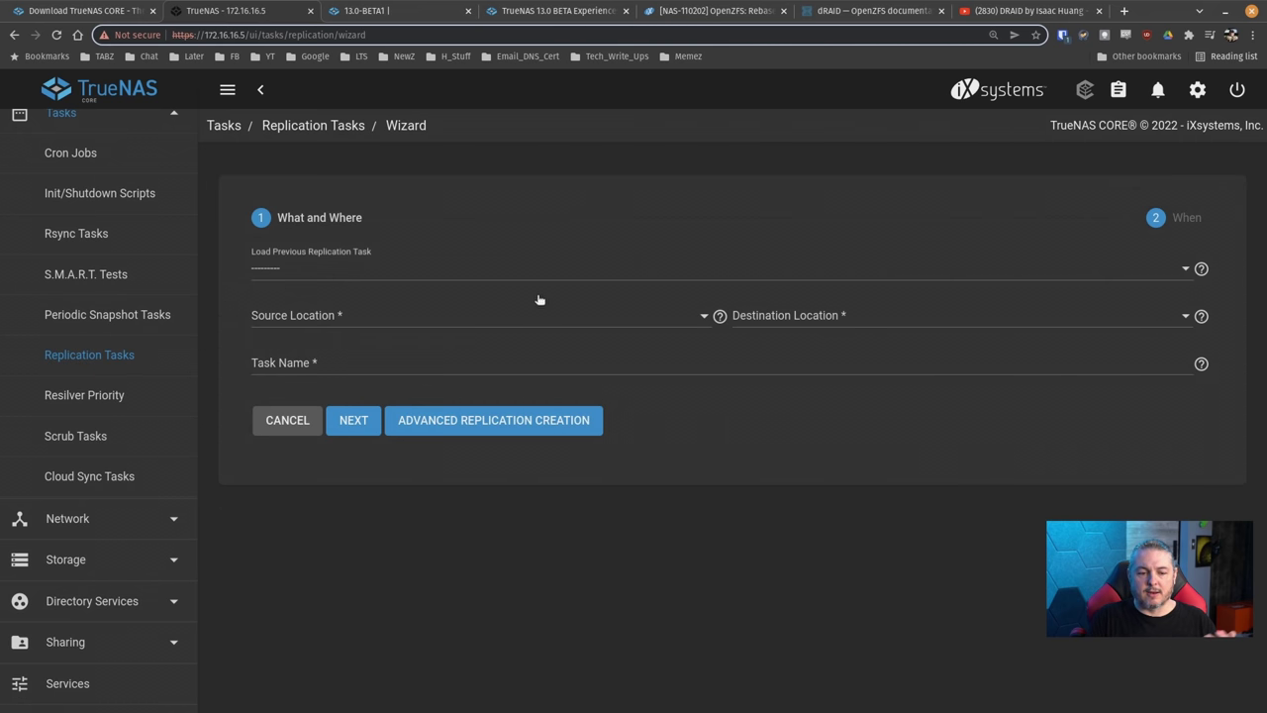
{"action": "left_click", "coordinate": [340, 274]}
{"action": "left_click", "coordinate": [340, 274]}
{"action": "left_click", "coordinate": [335, 335]}
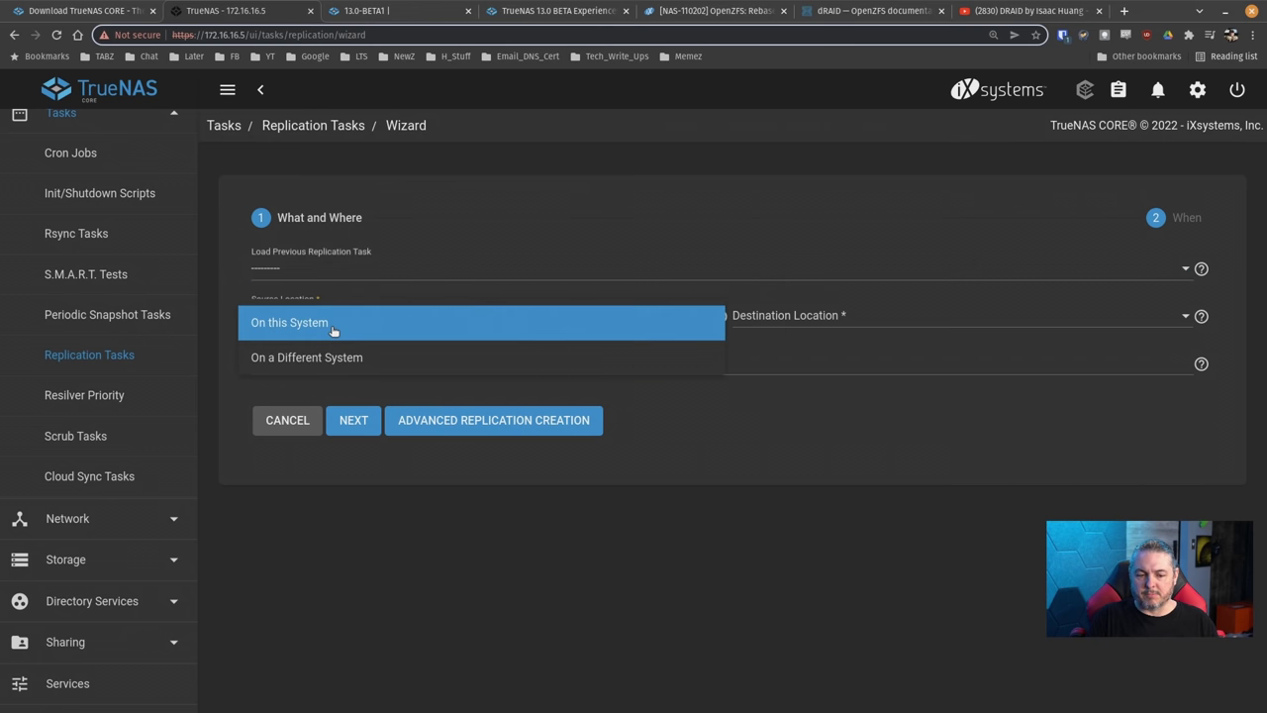
{"action": "left_click", "coordinate": [335, 331]}
Set the destination to a different system using the Trinity SSH connection
{"action": "left_click", "coordinate": [782, 319]}
{"action": "left_click", "coordinate": [782, 323]}
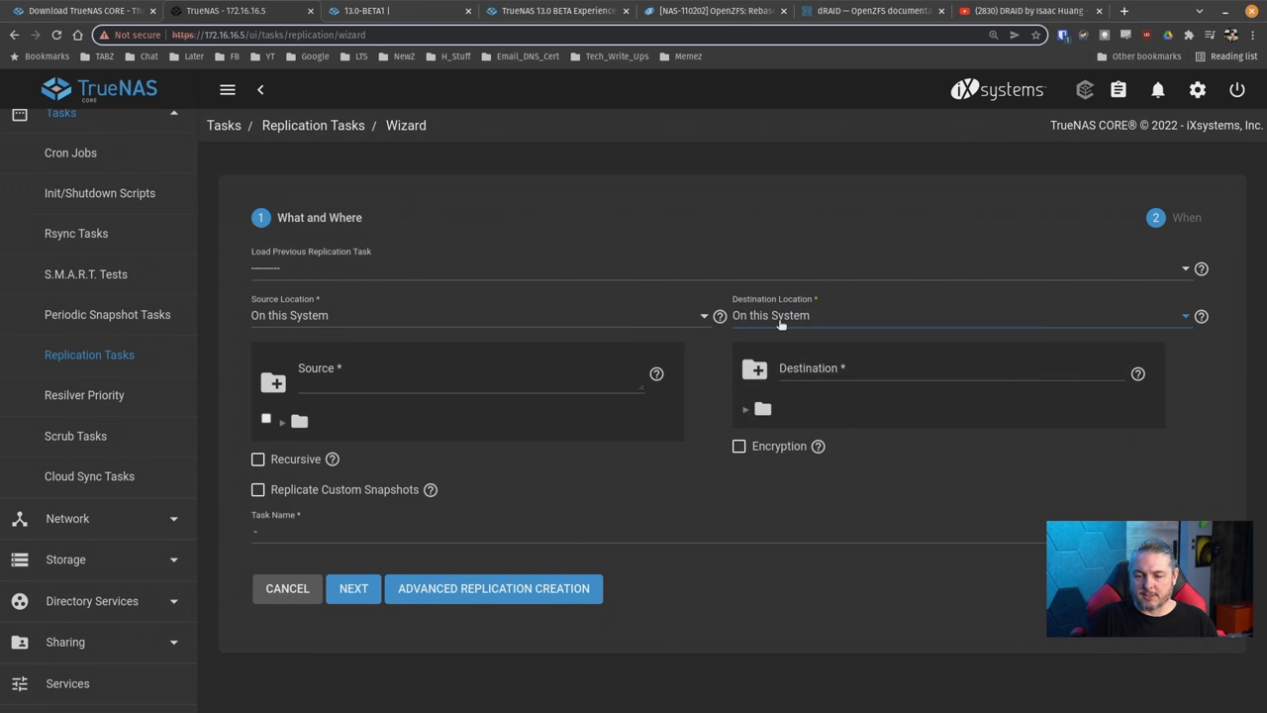
{"action": "left_click", "coordinate": [784, 315]}
{"action": "left_click", "coordinate": [788, 358]}
{"action": "left_click", "coordinate": [786, 366]}
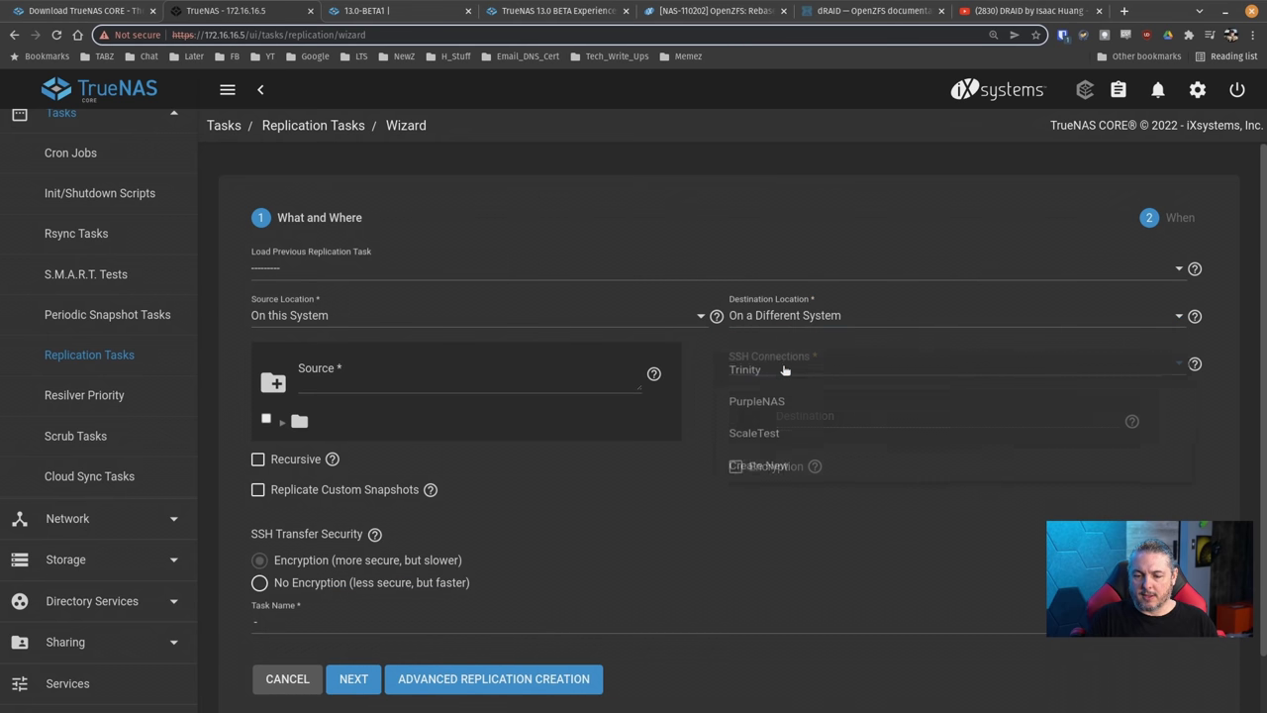
{"action": "left_click", "coordinate": [784, 384]}
Expand the destination tree to browse the trinity pool's datasets
{"action": "scroll", "coordinate": [767, 421], "scroll_direction": "down", "scroll_amount": 1}
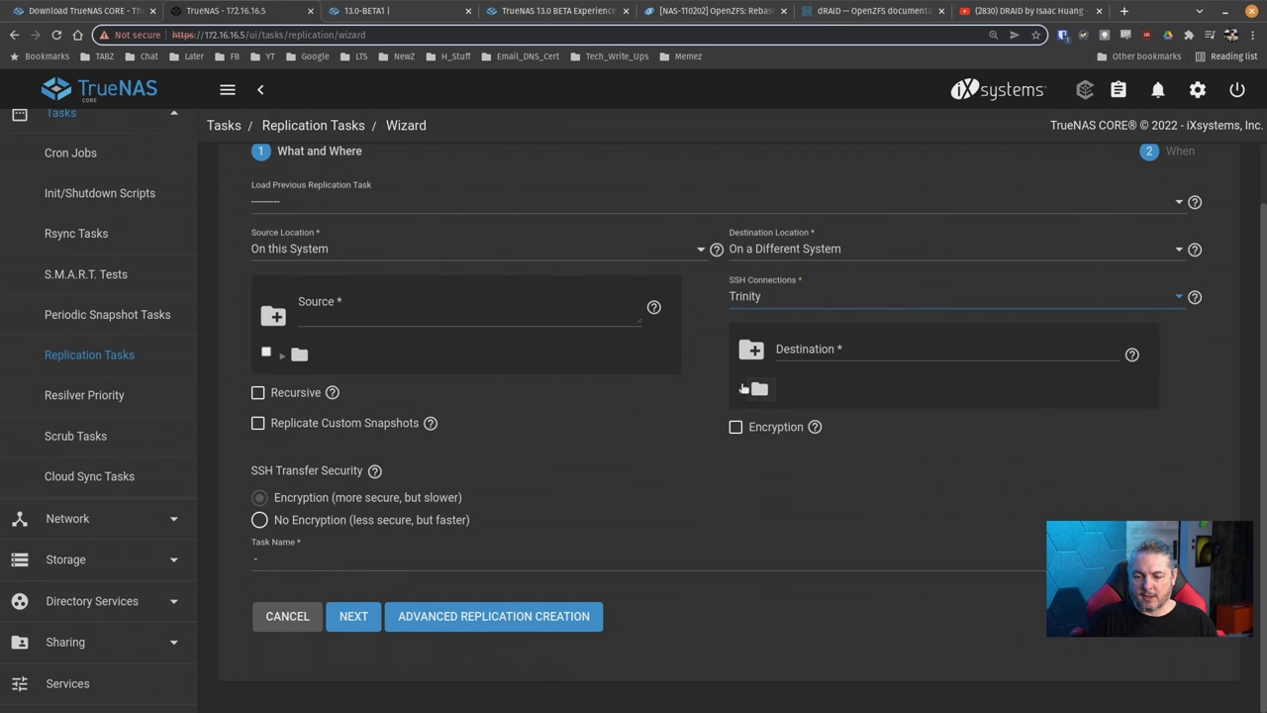
{"action": "left_click", "coordinate": [745, 389]}
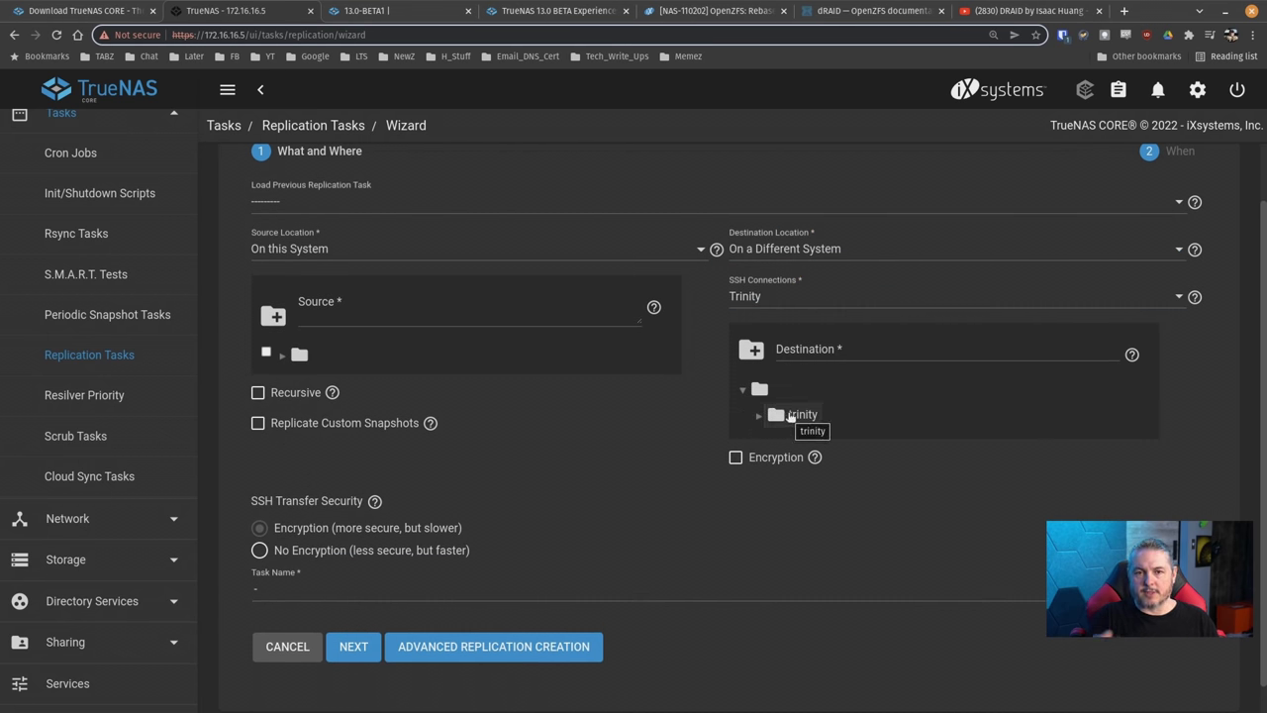
{"action": "left_click", "coordinate": [760, 416]}
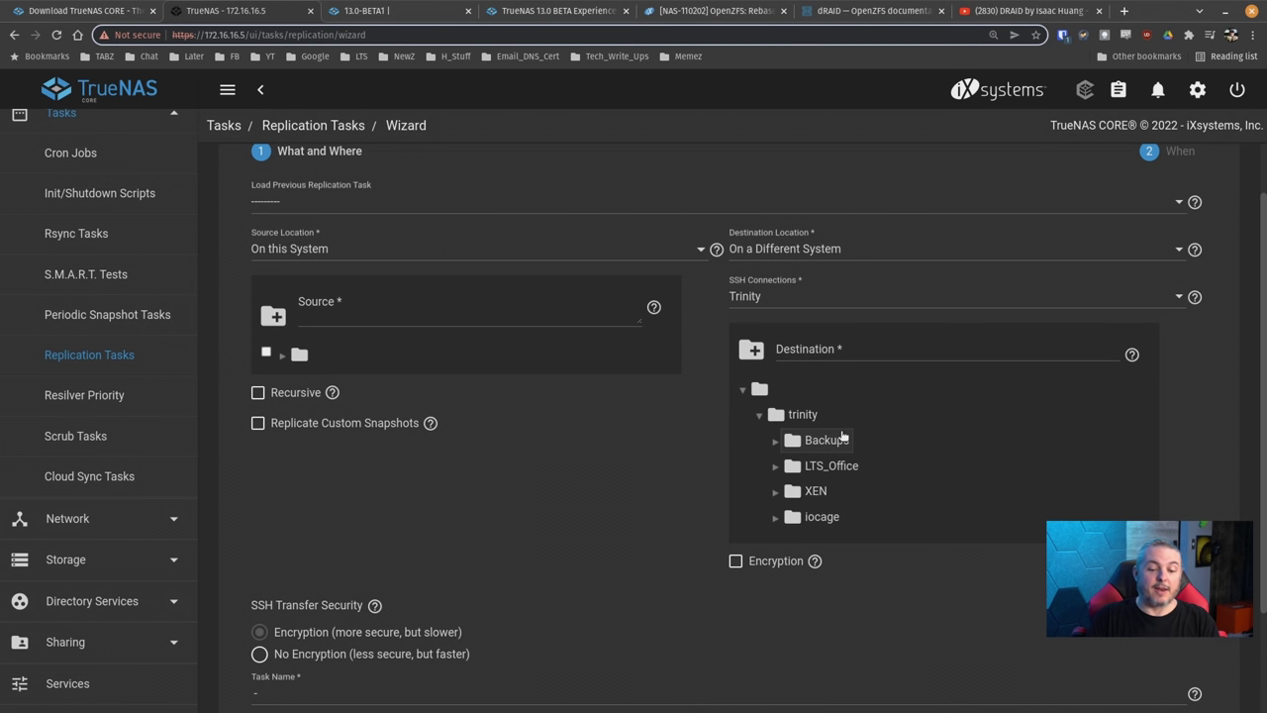
{"action": "scroll", "coordinate": [772, 460], "scroll_direction": "down", "scroll_amount": 3}
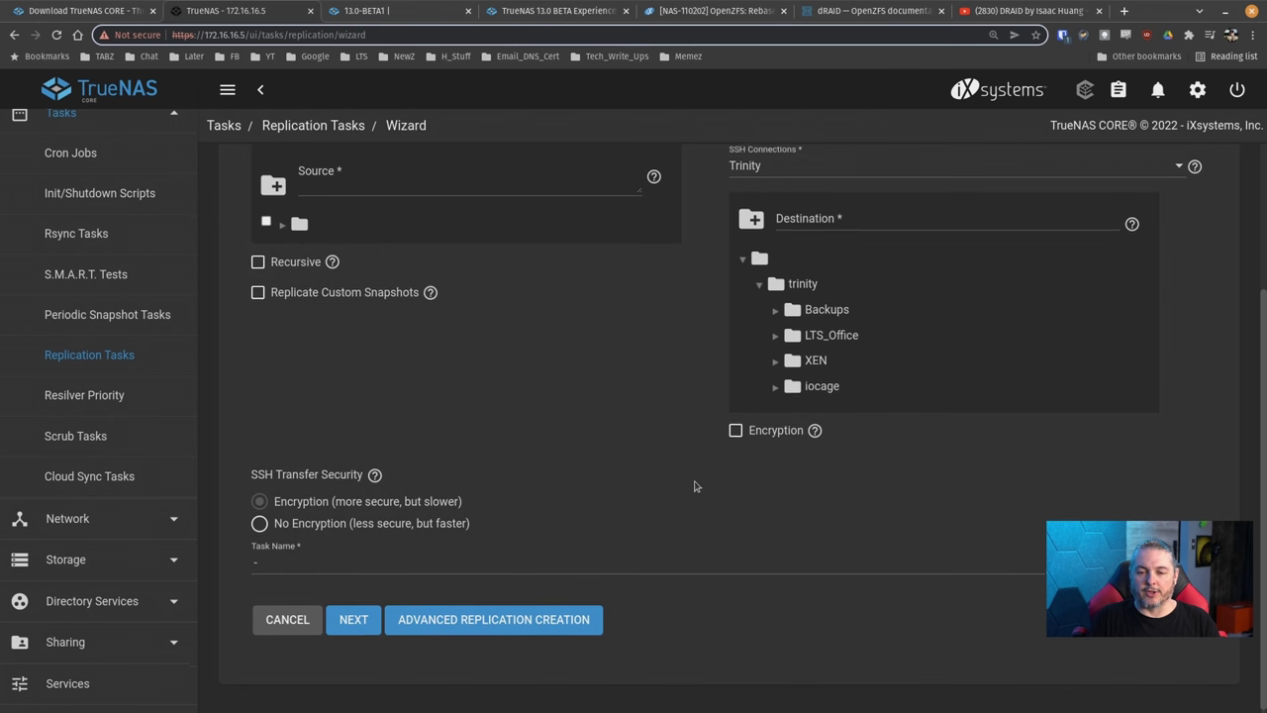
{"action": "scroll", "coordinate": [695, 486], "scroll_direction": "up", "scroll_amount": 3}
In the 13.0-BETA1 release notes, highlight the NAS-110202 OpenZFS: Rebase on zfs-2.1-release entry
{"action": "left_click", "coordinate": [566, 8]}
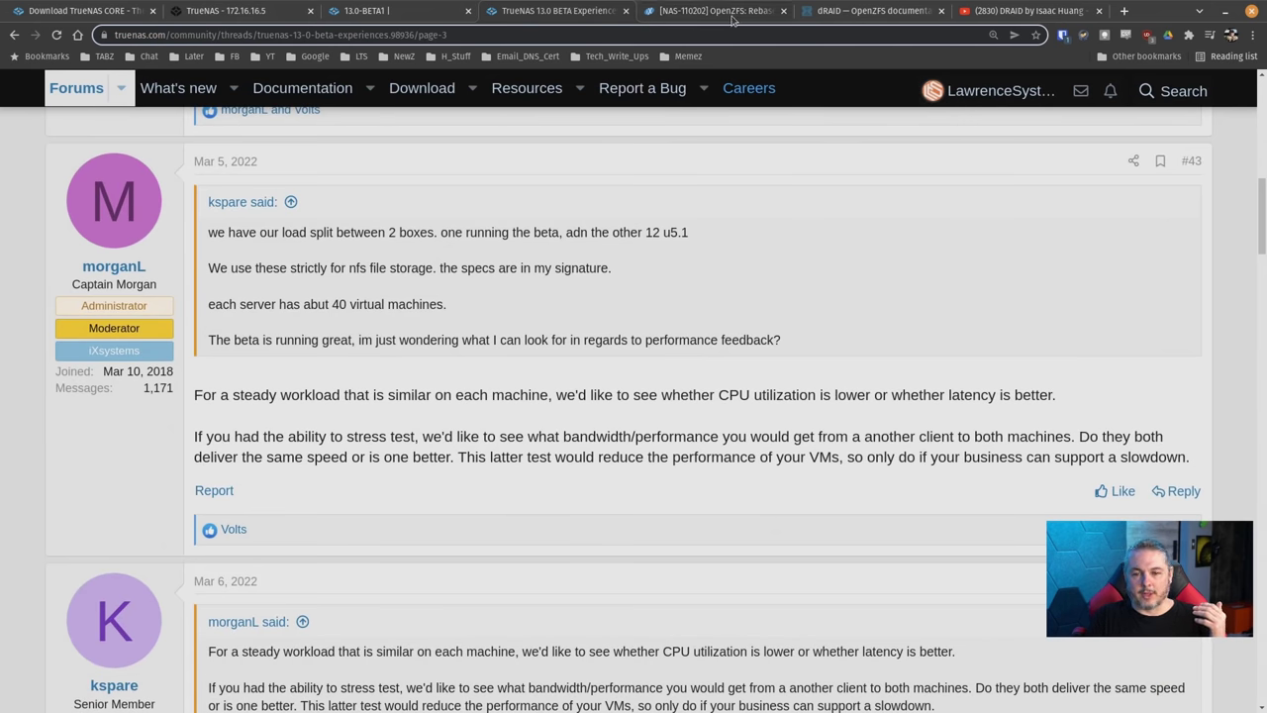
{"action": "left_click", "coordinate": [386, 12]}
{"action": "scroll", "coordinate": [720, 323], "scroll_direction": "up", "scroll_amount": 10}
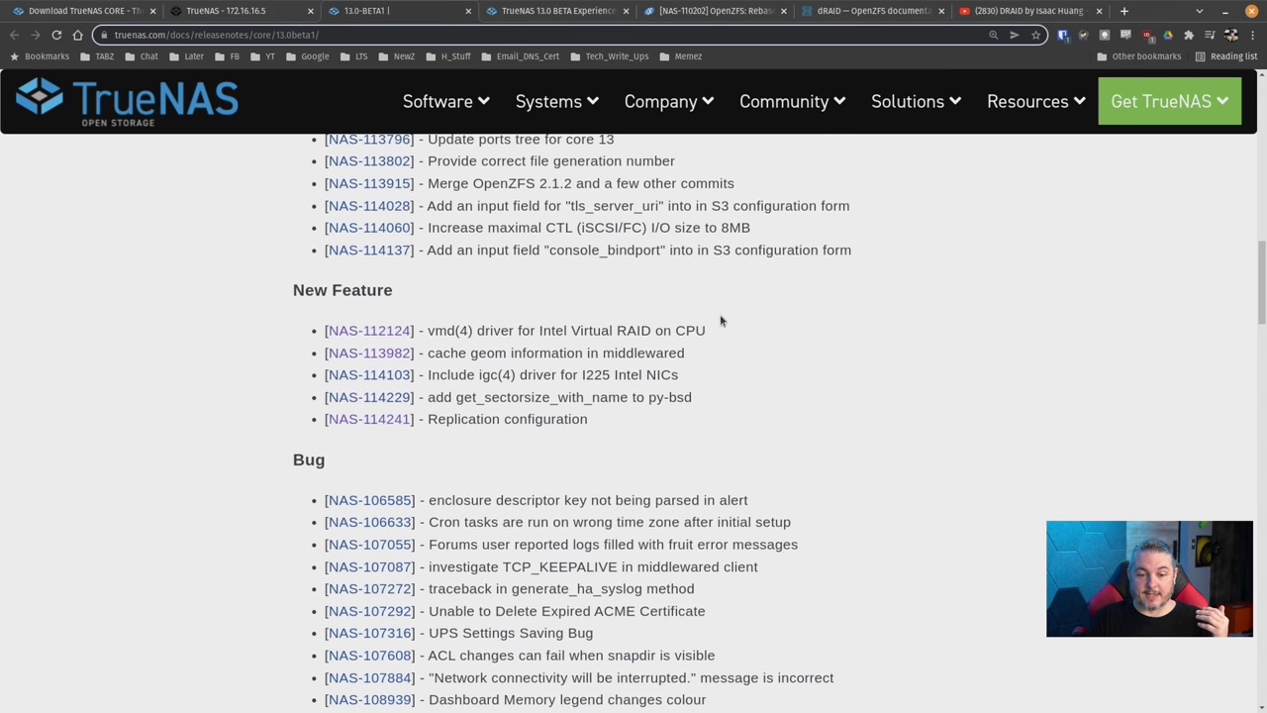
{"action": "scroll", "coordinate": [720, 327], "scroll_direction": "down", "scroll_amount": 3}
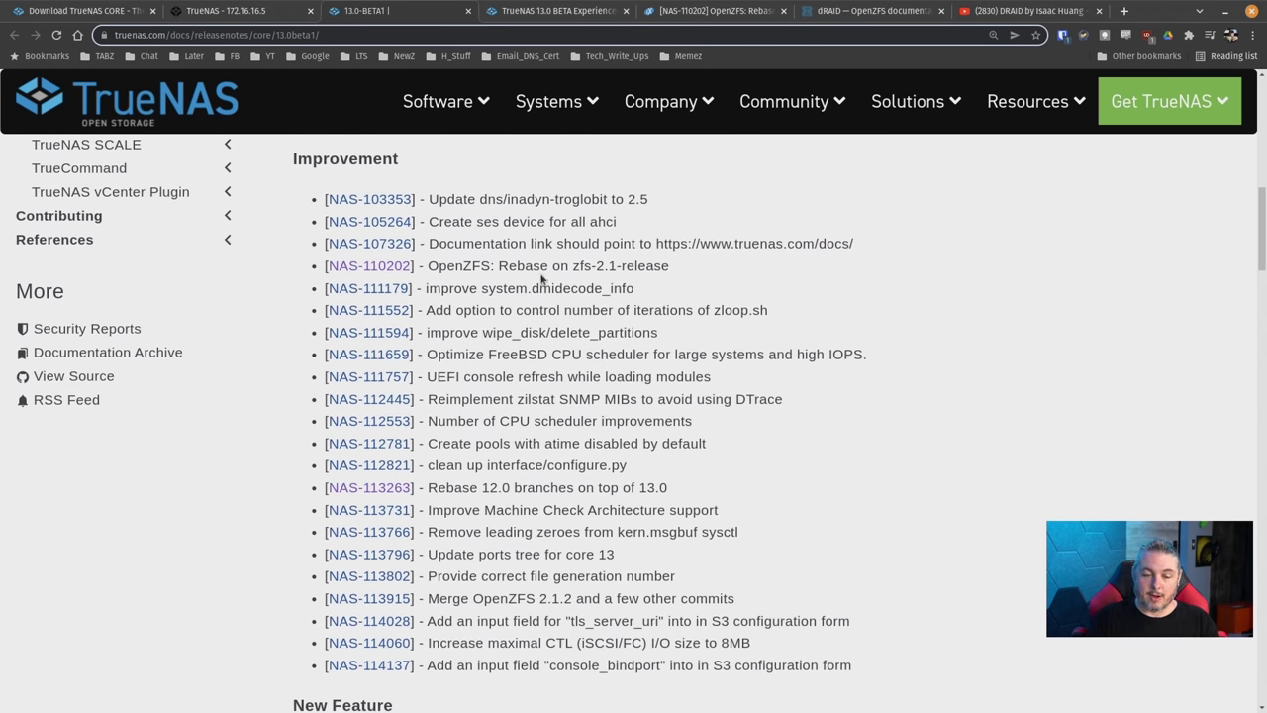
{"action": "left_click_drag", "start_coordinate": [428, 265], "coordinate": [669, 267]}
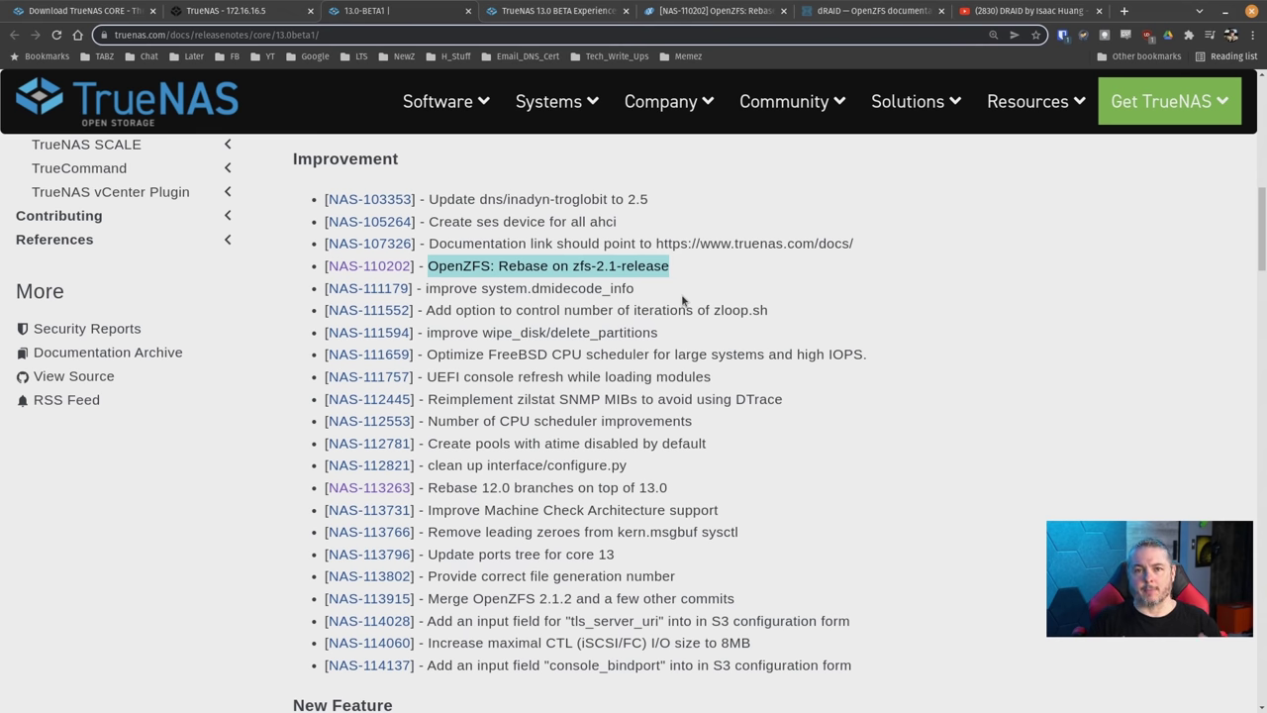
{"action": "left_click", "coordinate": [980, 10]}
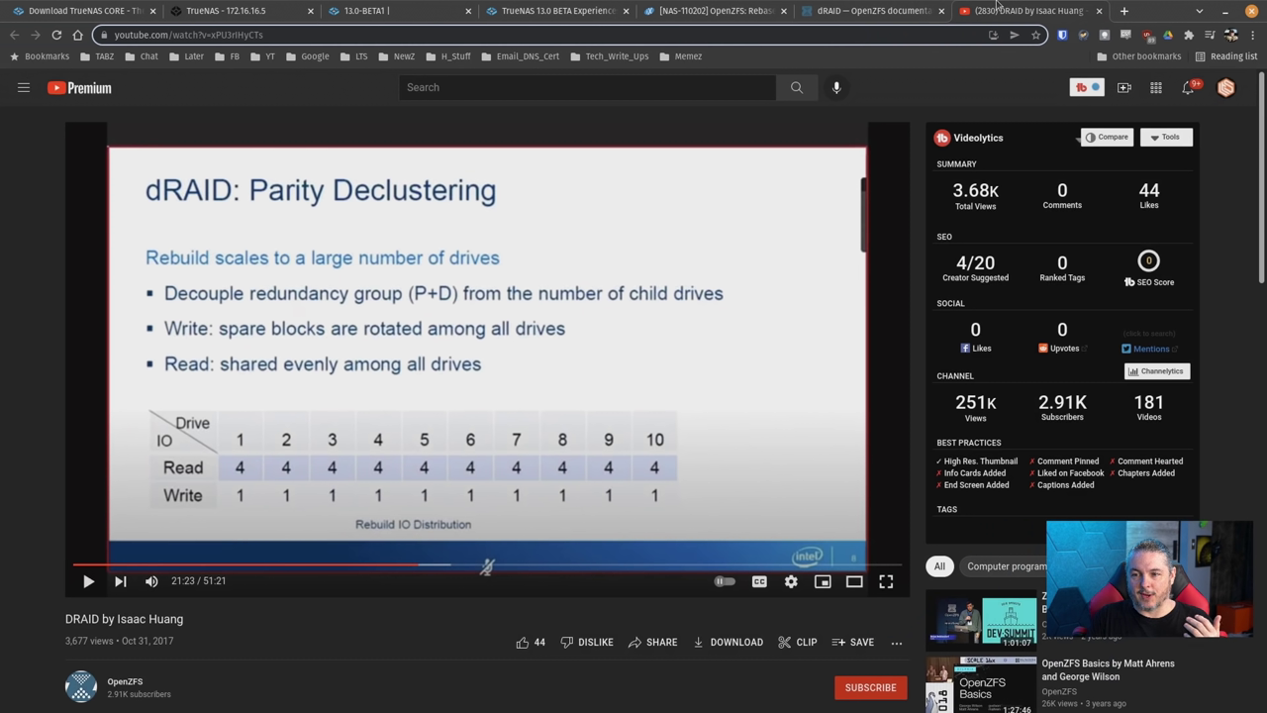
Compare the OpenZFS dRAID docs with the dRAID talk, highlighting its views and Oct 31, 2017 date line
{"action": "left_click", "coordinate": [852, 8]}
{"action": "scroll", "coordinate": [825, 324], "scroll_direction": "up", "scroll_amount": 2}
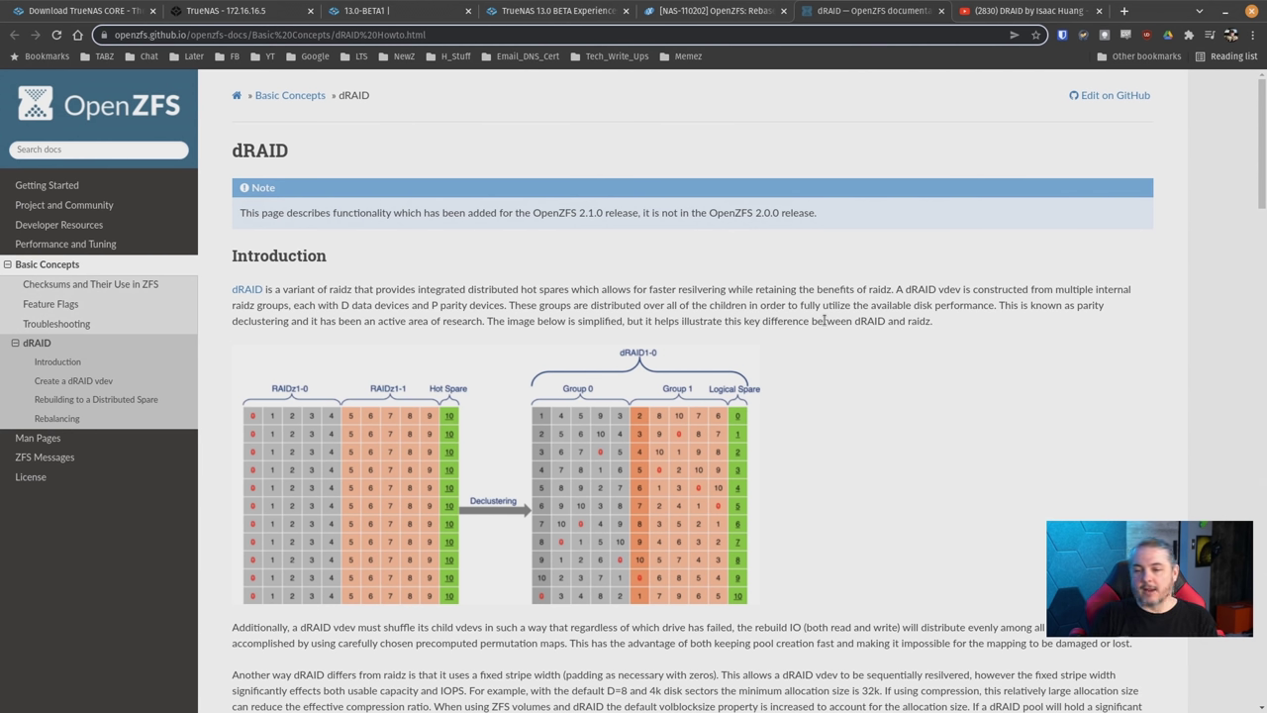
{"action": "left_click", "coordinate": [1026, 8]}
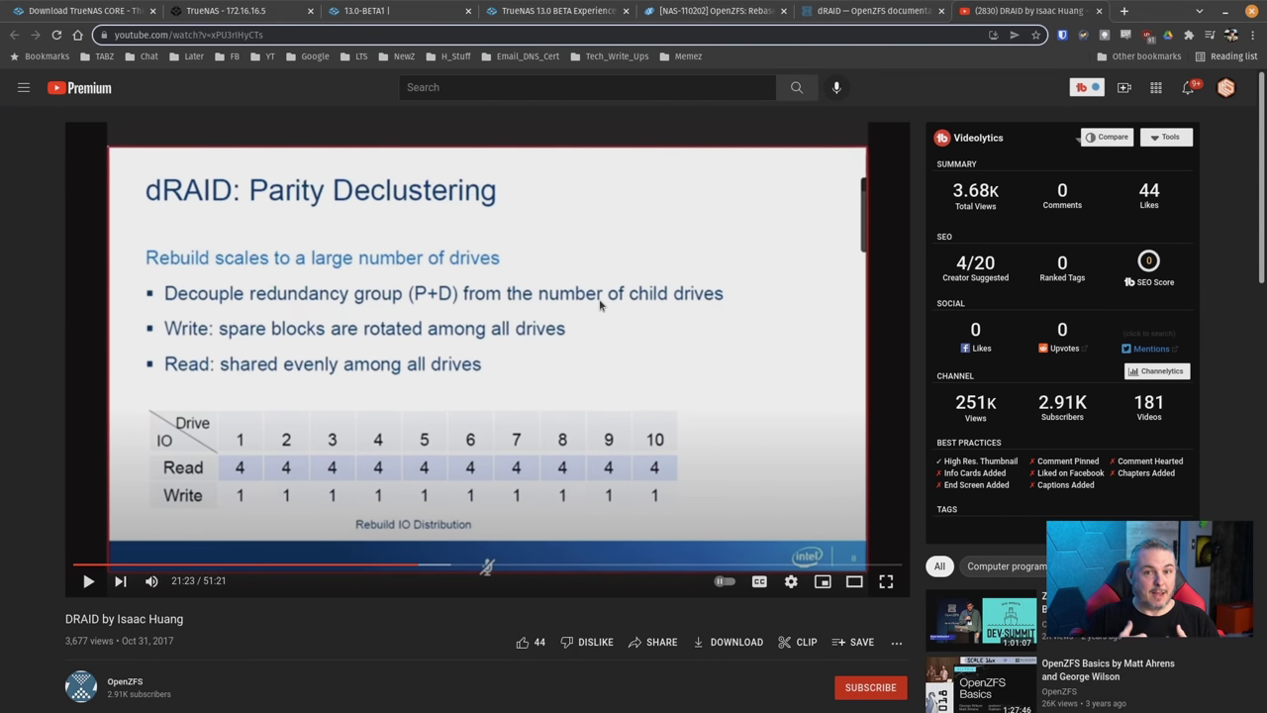
{"action": "scroll", "coordinate": [379, 648], "scroll_direction": "down", "scroll_amount": 4}
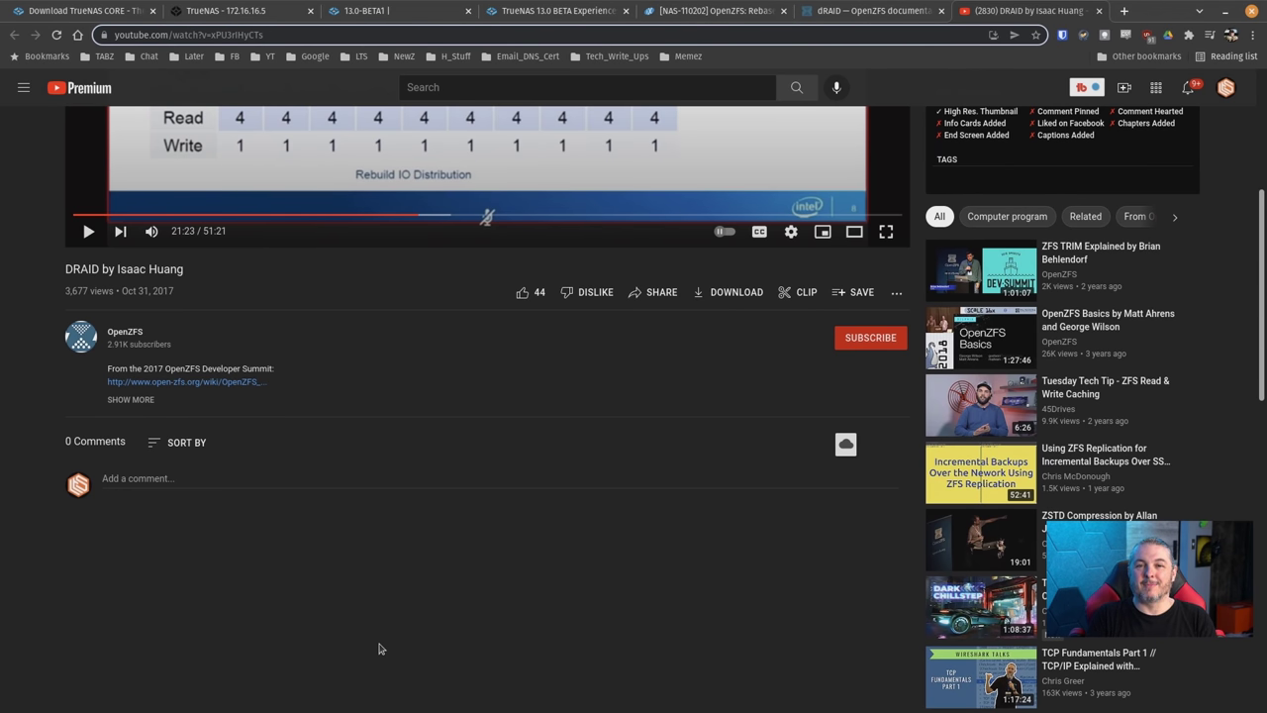
{"action": "scroll", "coordinate": [378, 649], "scroll_direction": "up", "scroll_amount": 4}
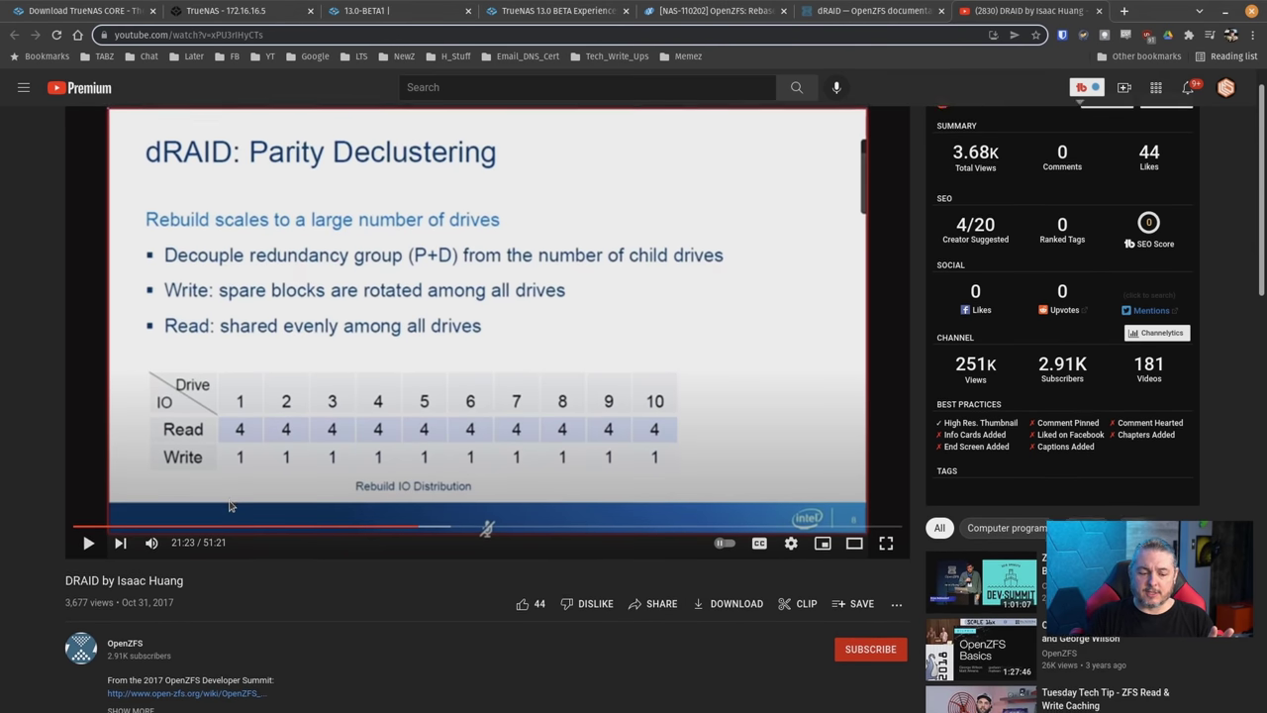
{"action": "scroll", "coordinate": [229, 506], "scroll_direction": "down", "scroll_amount": 3}
{"action": "left_click_drag", "start_coordinate": [62, 329], "coordinate": [176, 331]}
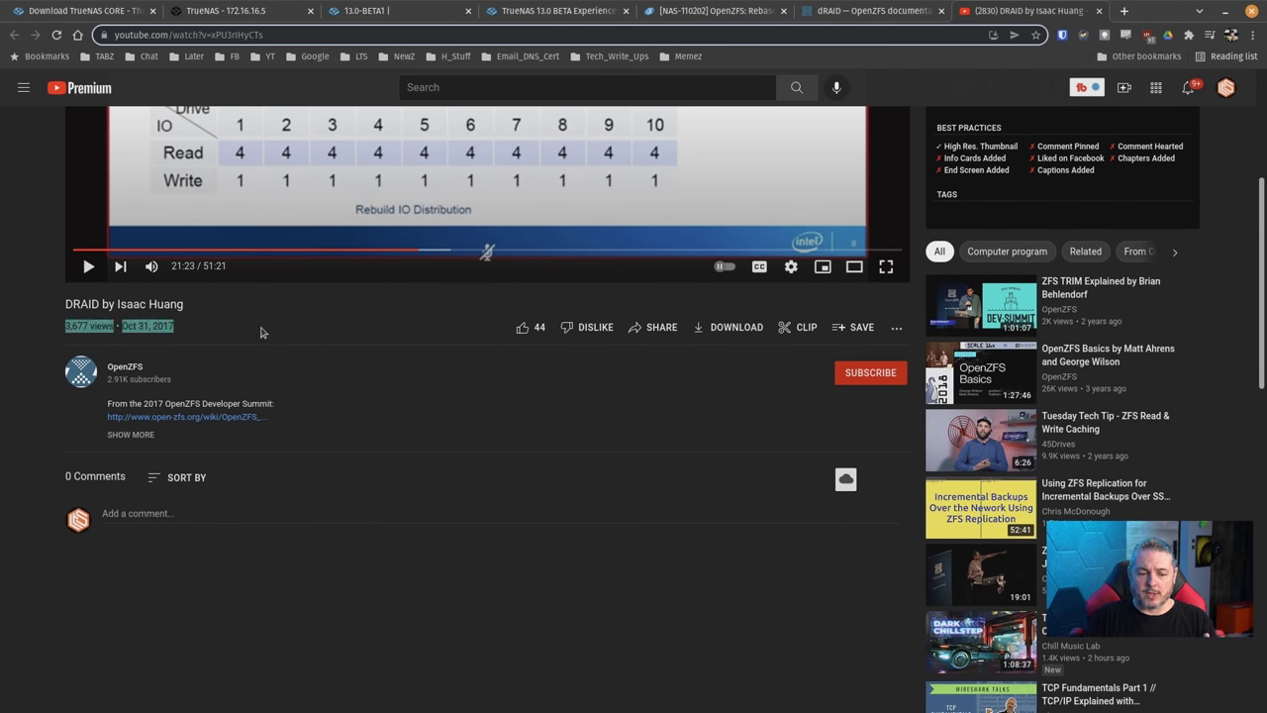
{"action": "scroll", "coordinate": [297, 373], "scroll_direction": "up", "scroll_amount": 4}
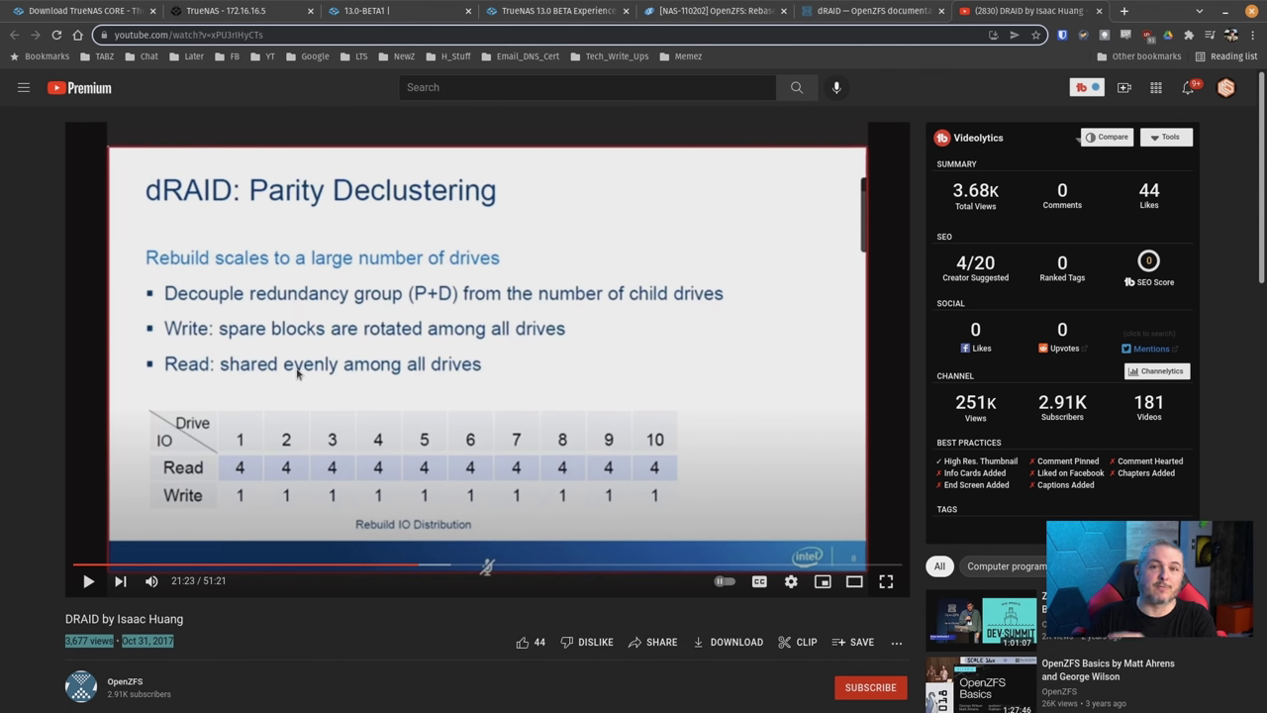
Return to the 13.0-BETA1 release notes and clear the highlight on the OpenZFS entry
{"action": "left_click", "coordinate": [366, 9]}
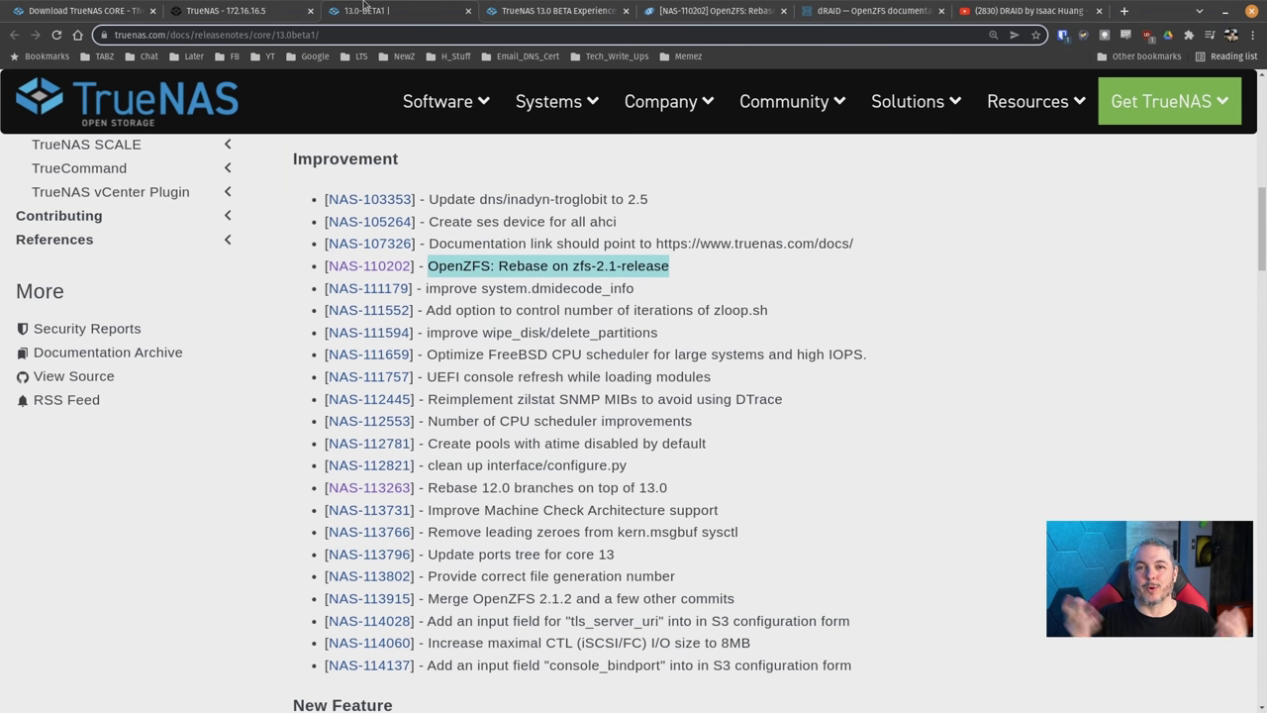
{"action": "left_click", "coordinate": [912, 412]}
{"action": "scroll", "coordinate": [891, 337], "scroll_direction": "down", "scroll_amount": 3}
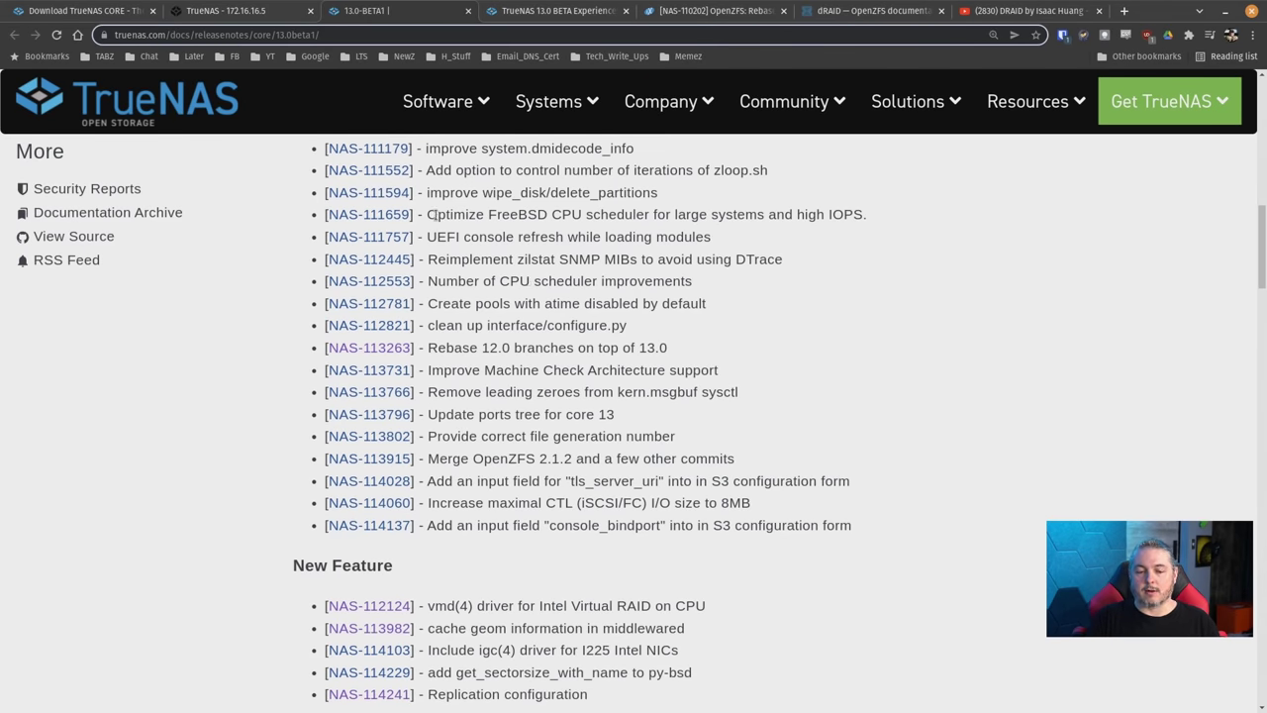
Highlight the Optimize FreeBSD CPU scheduler and Number of CPU scheduler improvements entries
{"action": "left_click_drag", "start_coordinate": [426, 215], "coordinate": [767, 225]}
{"action": "scroll", "coordinate": [763, 224], "scroll_direction": "down", "scroll_amount": 2}
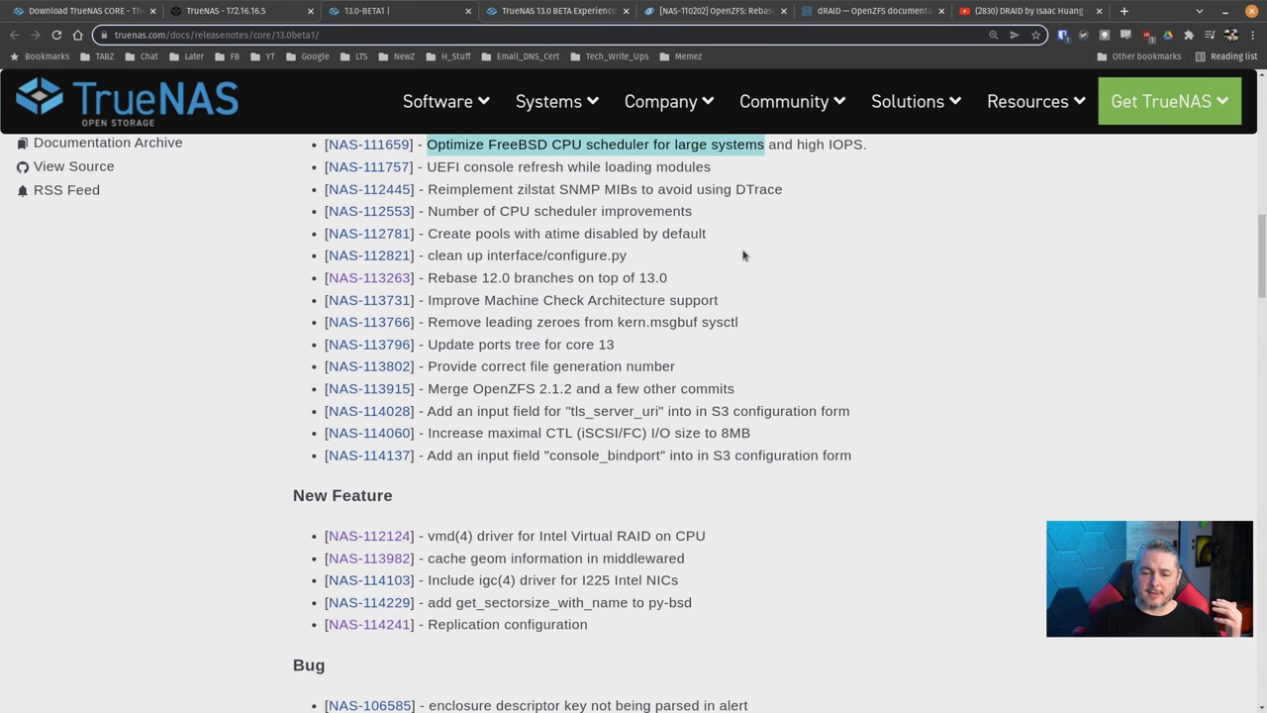
{"action": "left_click_drag", "start_coordinate": [427, 211], "coordinate": [715, 223]}
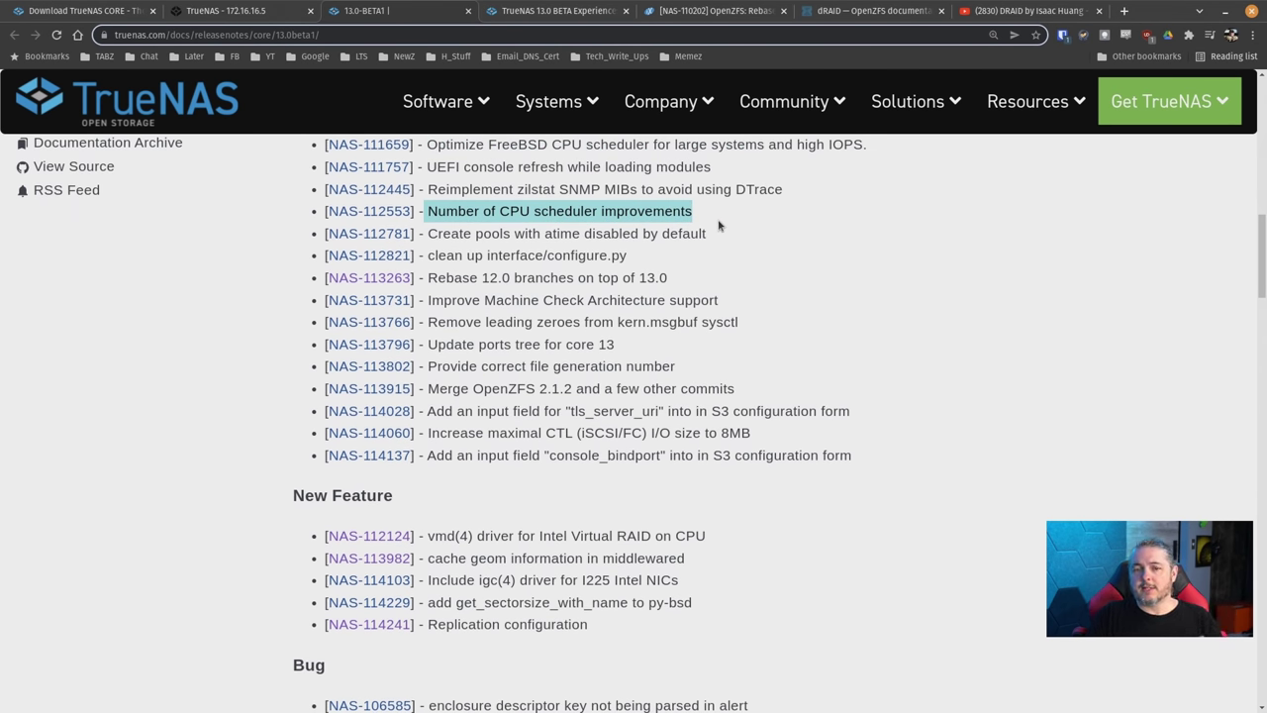
{"action": "scroll", "coordinate": [719, 226], "scroll_direction": "down", "scroll_amount": 5}
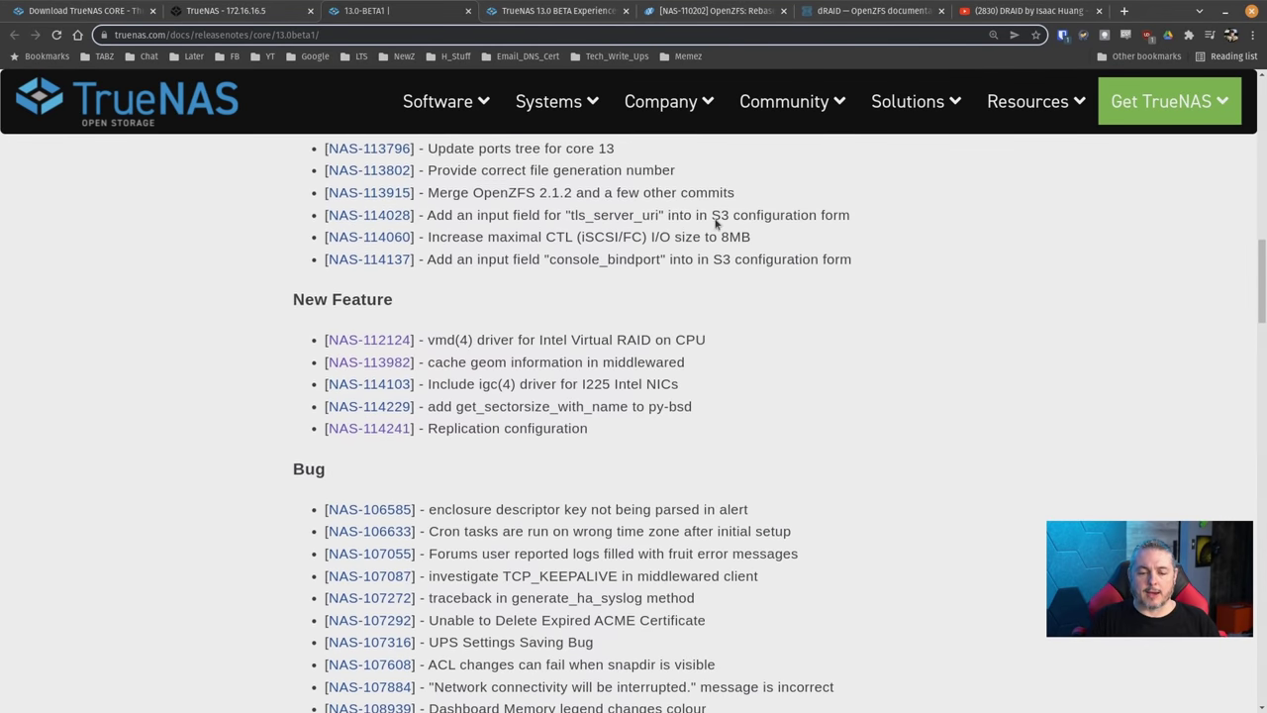
{"action": "scroll", "coordinate": [717, 224], "scroll_direction": "up", "scroll_amount": 2}
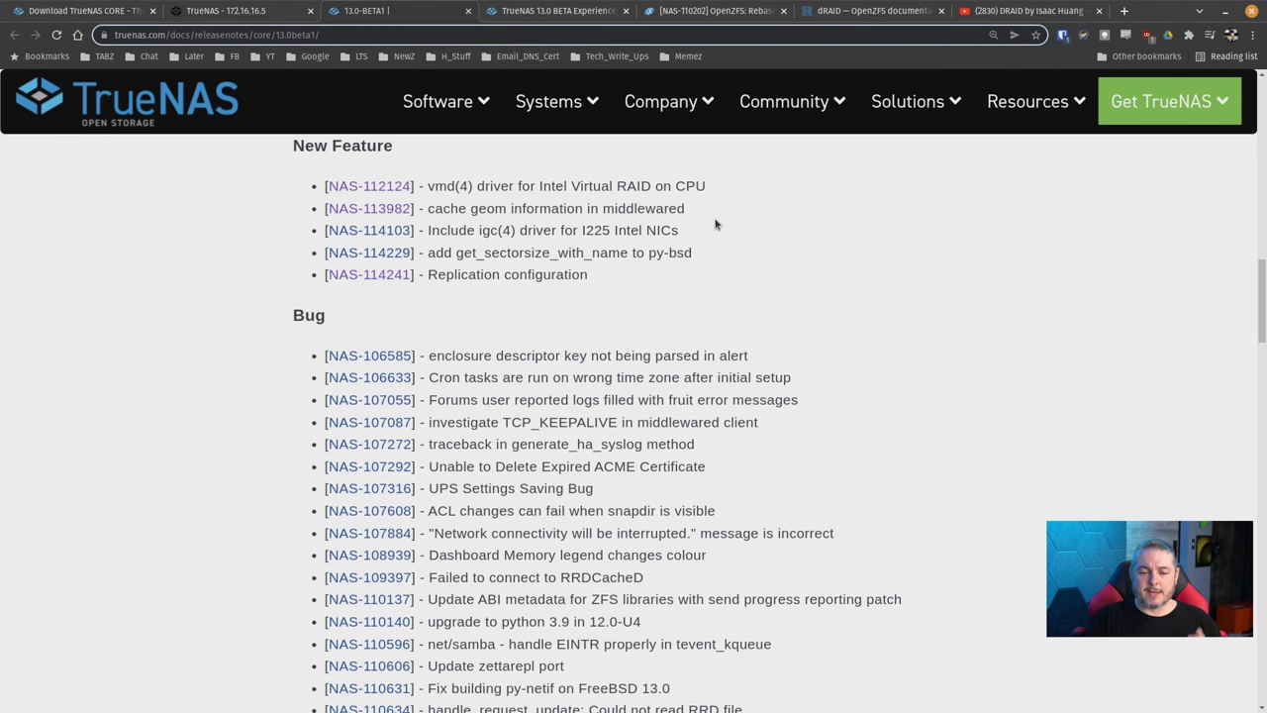
Open the NAS-114241 Replication configuration ticket in a new tab and view it
{"action": "middle_click", "coordinate": [384, 281]}
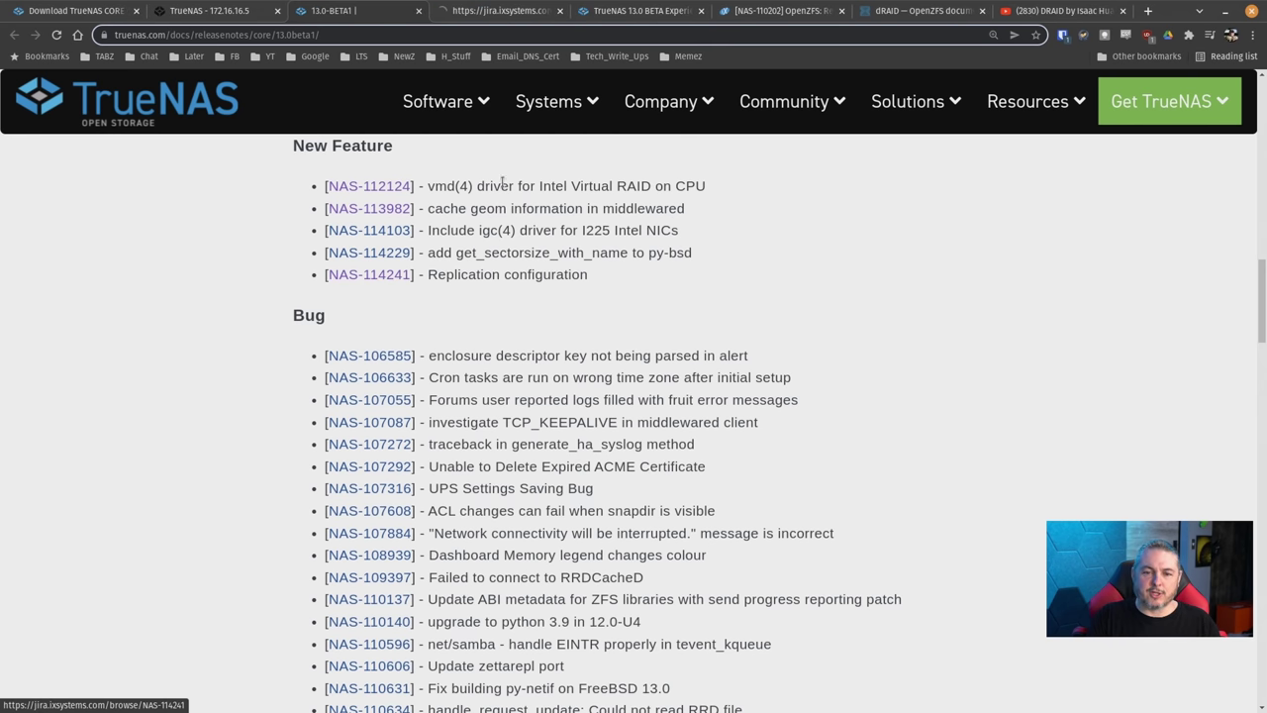
{"action": "left_click", "coordinate": [514, 7]}
{"action": "scroll", "coordinate": [704, 254], "scroll_direction": "down", "scroll_amount": 3}
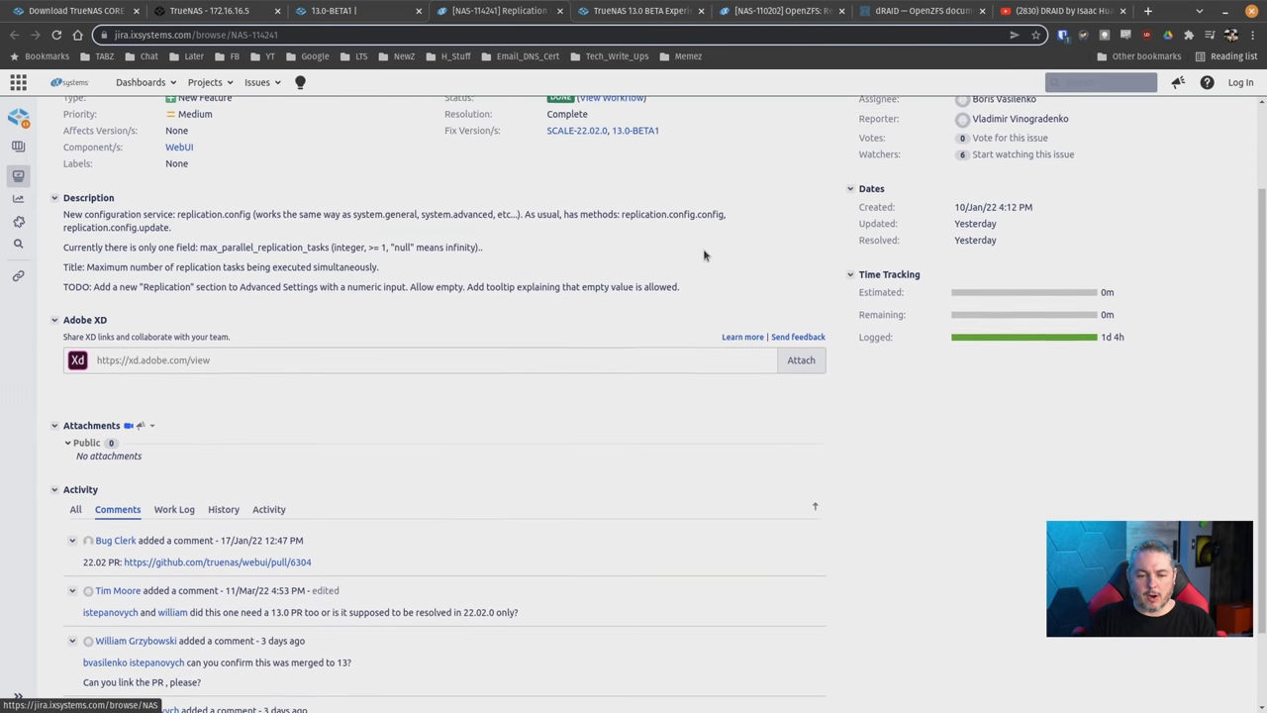
{"action": "scroll", "coordinate": [428, 334], "scroll_direction": "up", "scroll_amount": 3, "text": "ctrl"}
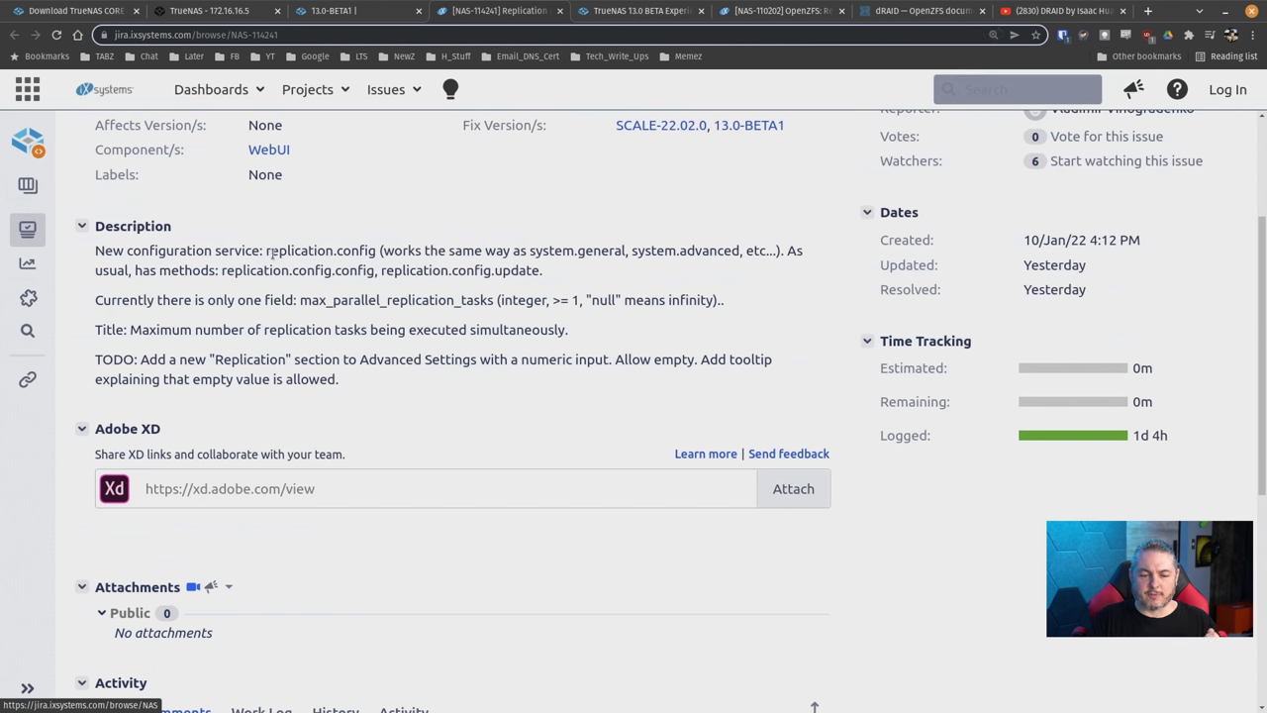
Highlight replication.config, the Replication TODO note and the simultaneous-tasks title, setting zoom to 125%
{"action": "left_click_drag", "start_coordinate": [270, 253], "coordinate": [376, 255]}
{"action": "scroll", "coordinate": [400, 286], "scroll_direction": "down", "scroll_amount": 1}
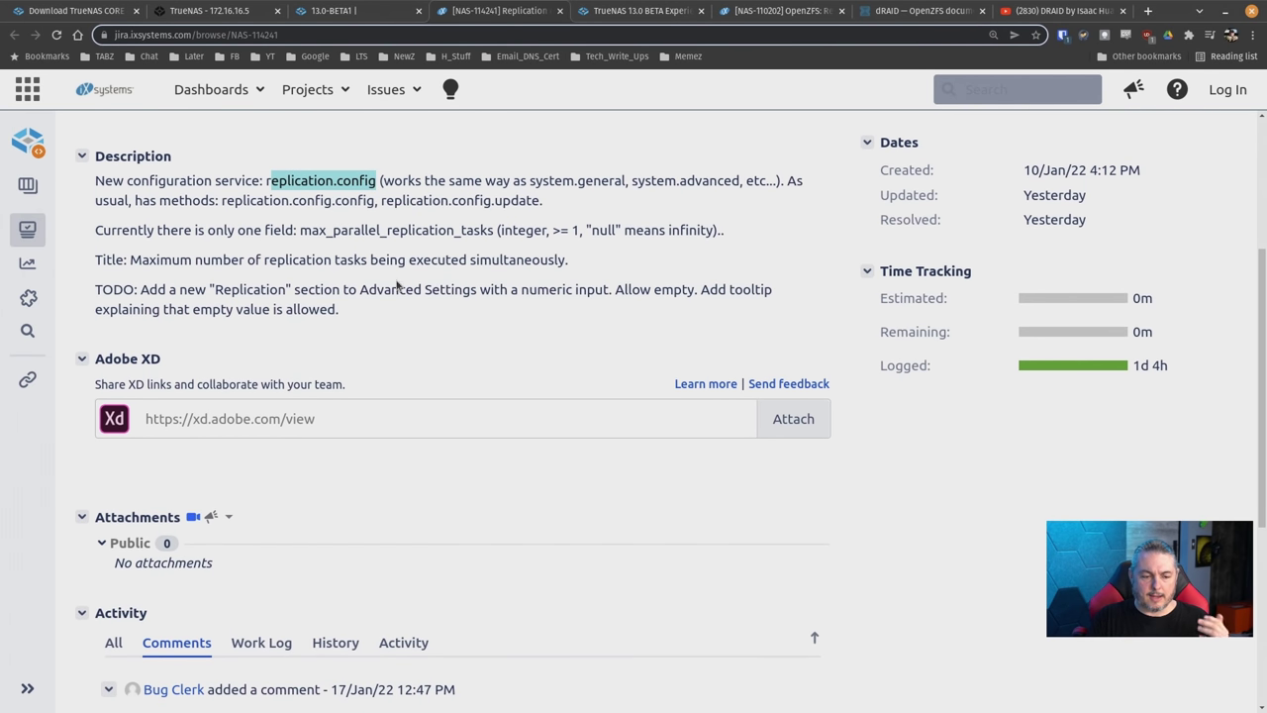
{"action": "left_click_drag", "start_coordinate": [183, 290], "coordinate": [396, 290]}
{"action": "left_click_drag", "start_coordinate": [107, 260], "coordinate": [453, 259]}
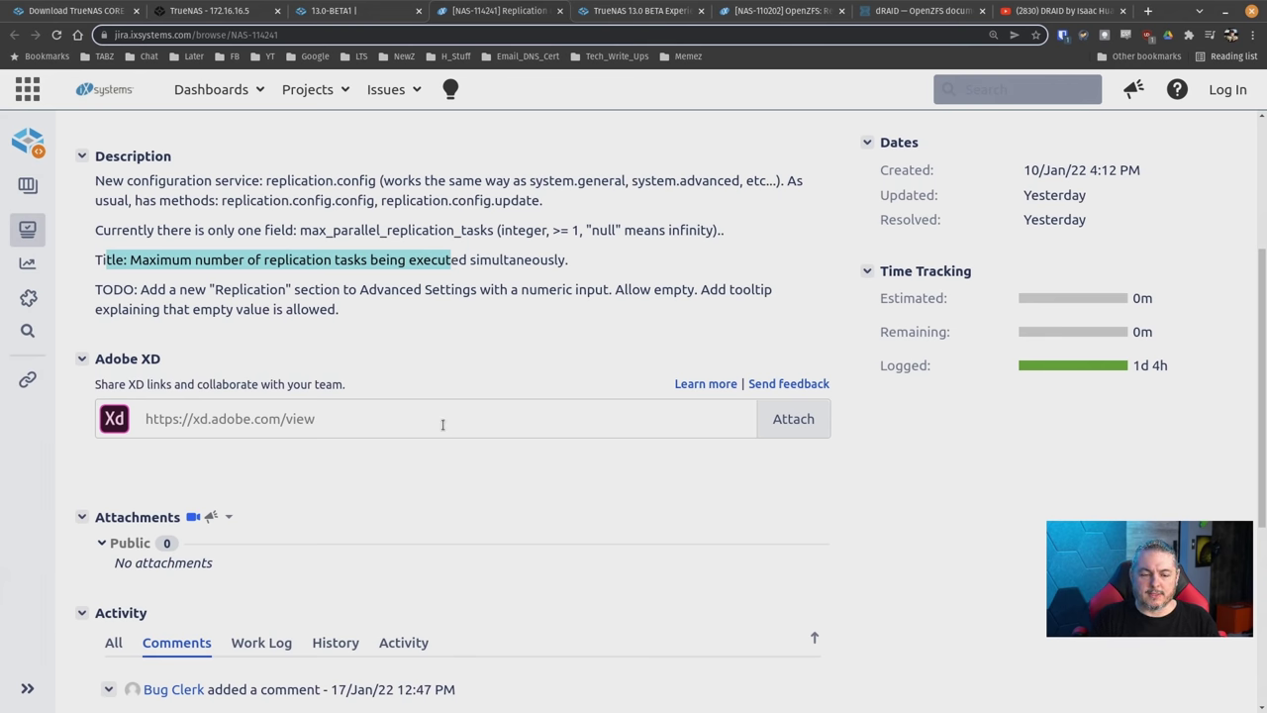
{"action": "key", "text": "ctrl+minus"}
{"action": "key", "text": "ctrl+minus"}
{"action": "key", "text": "ctrl+plus"}
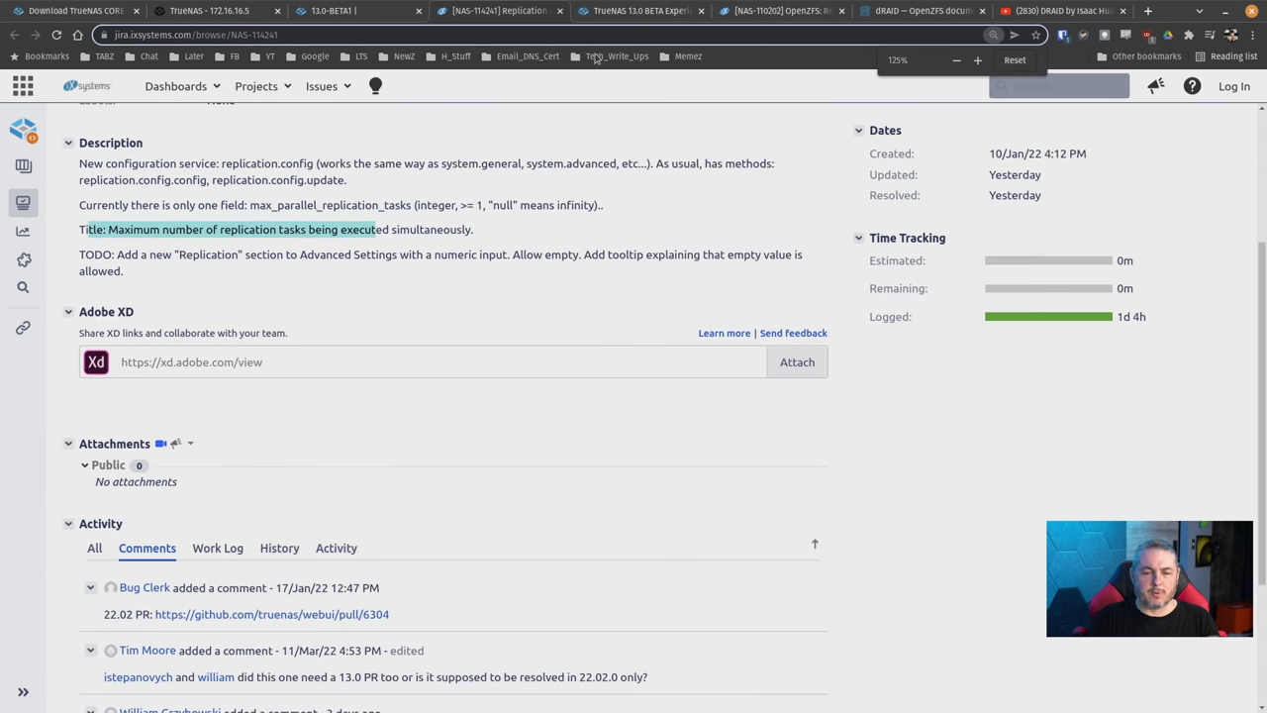
{"action": "left_click", "coordinate": [228, 12]}
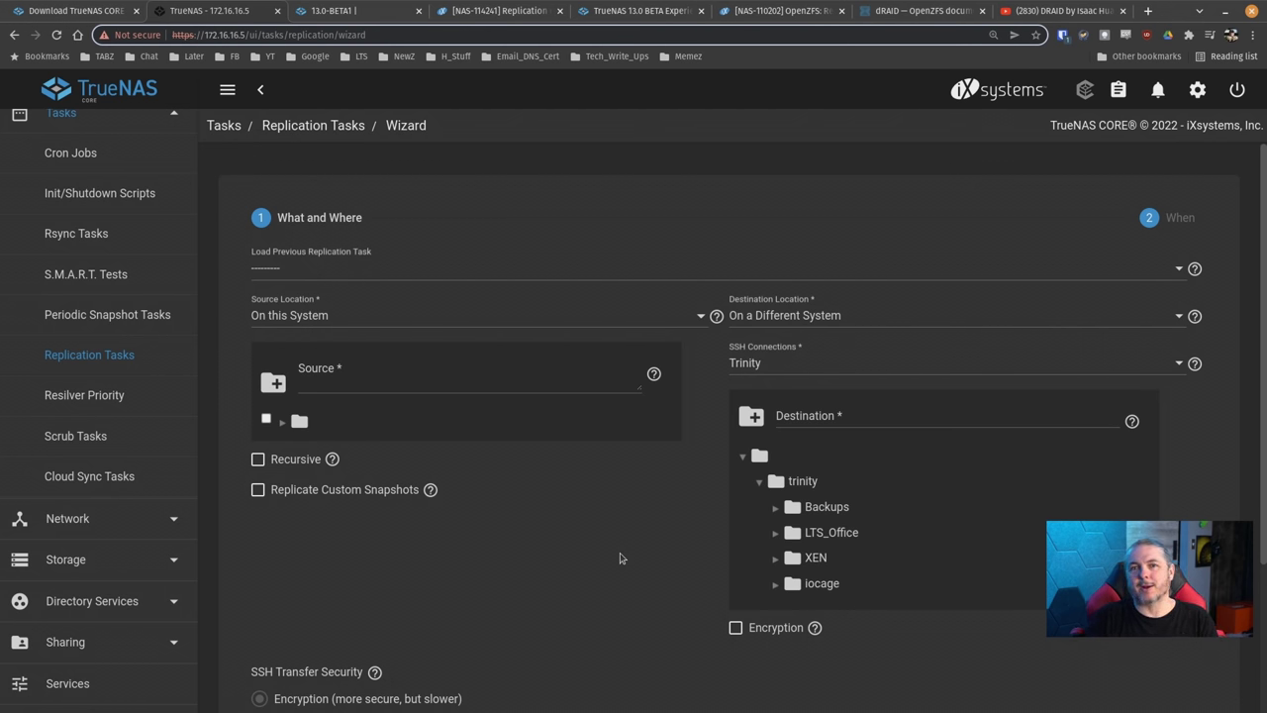
{"action": "scroll", "coordinate": [623, 555], "scroll_direction": "down", "scroll_amount": 2}
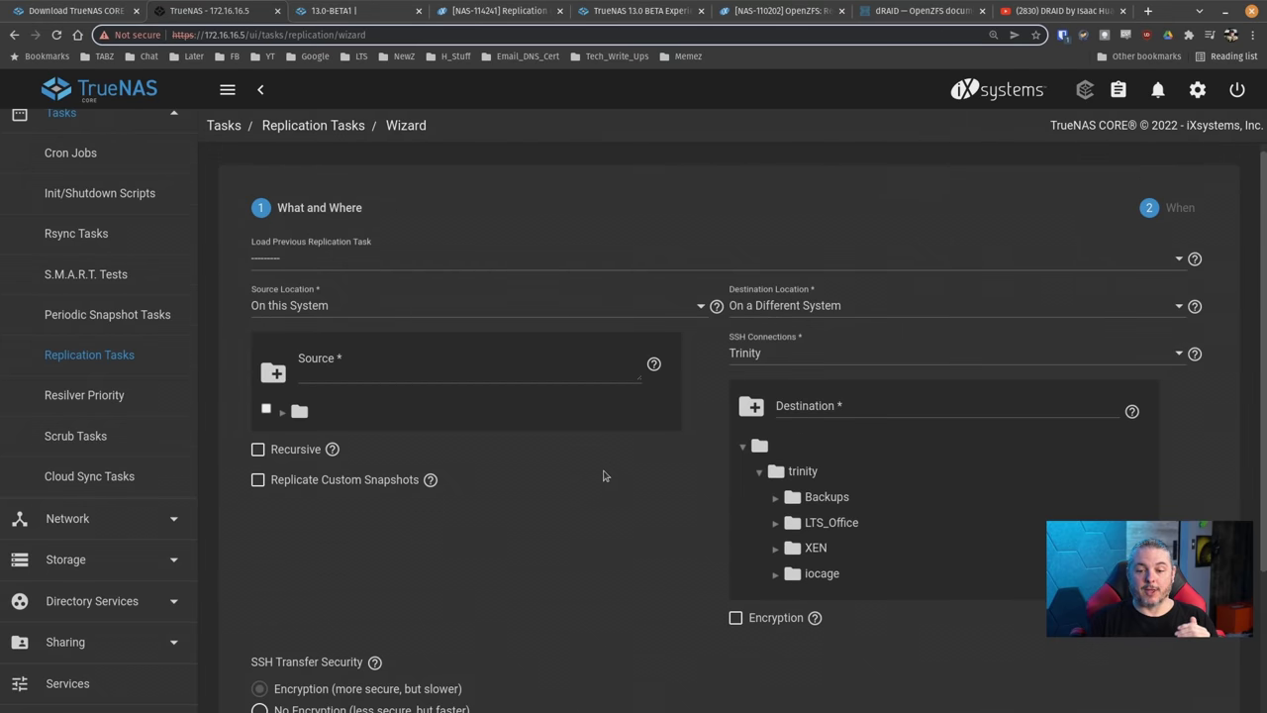
{"action": "scroll", "coordinate": [677, 308], "scroll_direction": "up", "scroll_amount": 1}
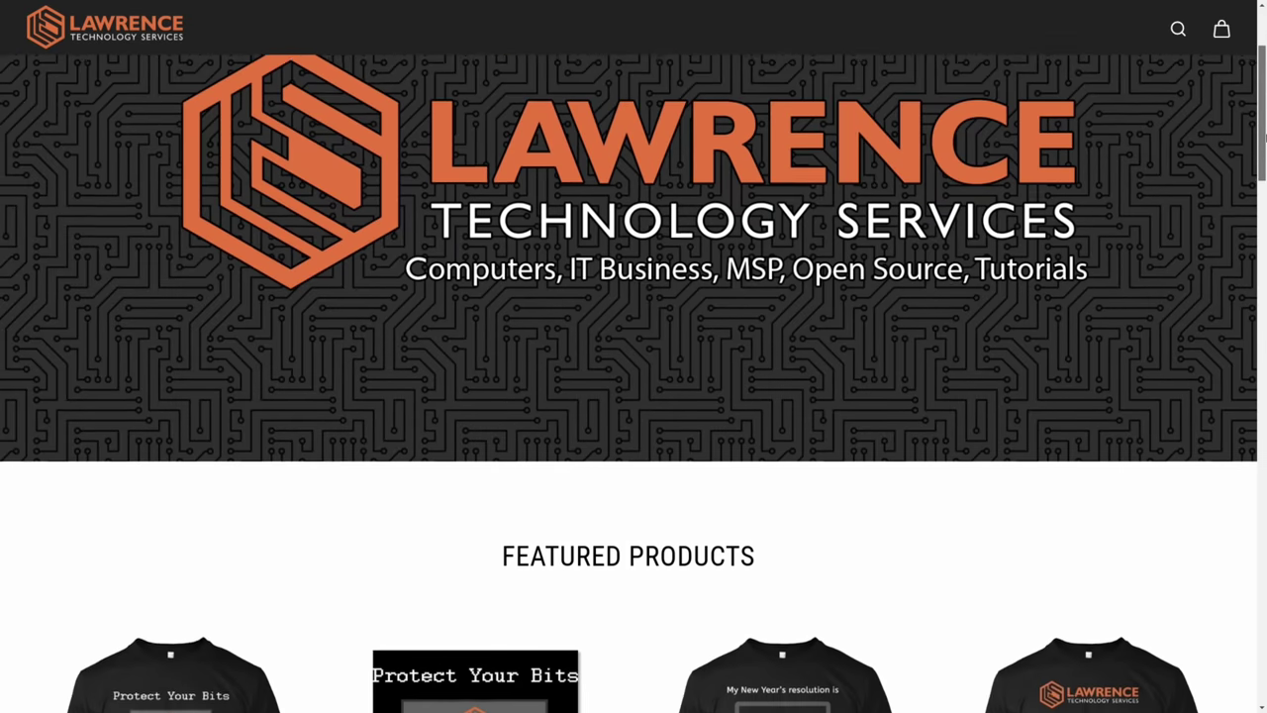
Open the Cat 6 (No Logo) product page
{"action": "scroll", "coordinate": [1264, 225], "scroll_direction": "down", "scroll_amount": 5}
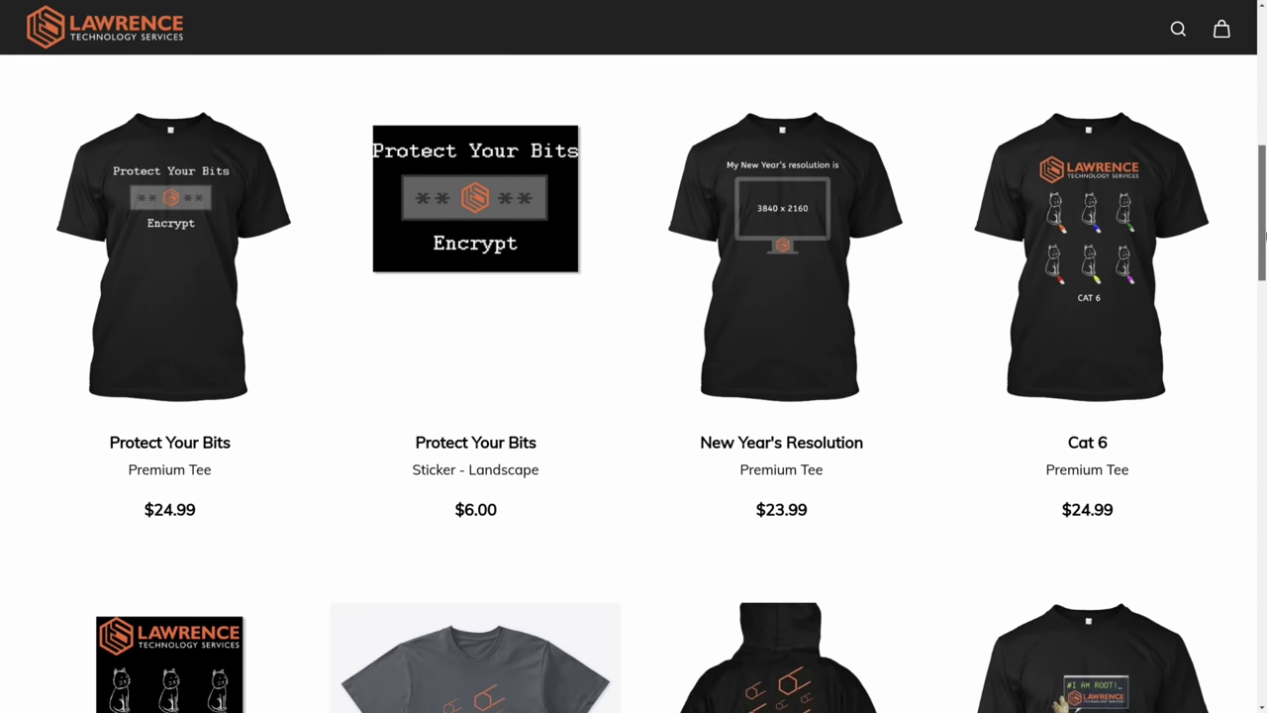
{"action": "scroll", "coordinate": [1264, 226], "scroll_direction": "down", "scroll_amount": 2}
{"action": "left_click", "coordinate": [1109, 413]}
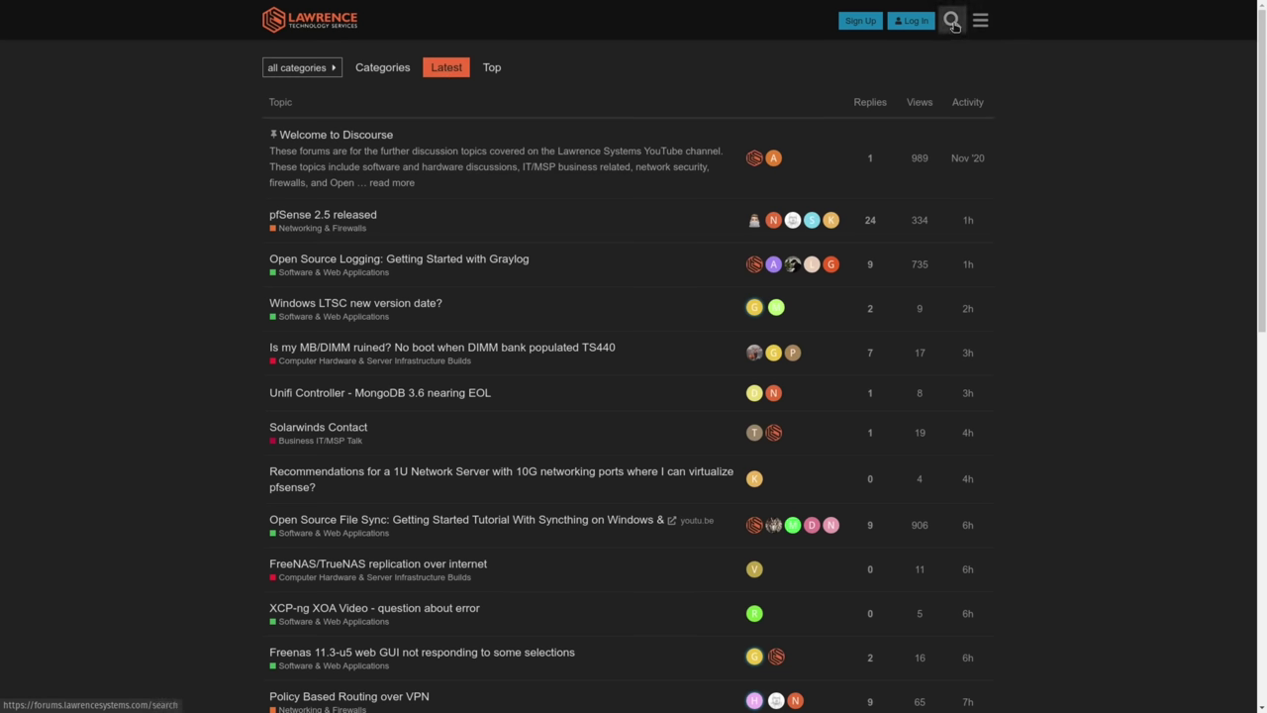
Open the 'DNS Malware Filtering Compared' topic from the forum's dns search results and scroll through it
{"action": "left_click", "coordinate": [953, 21]}
{"action": "left_click", "coordinate": [800, 105]}
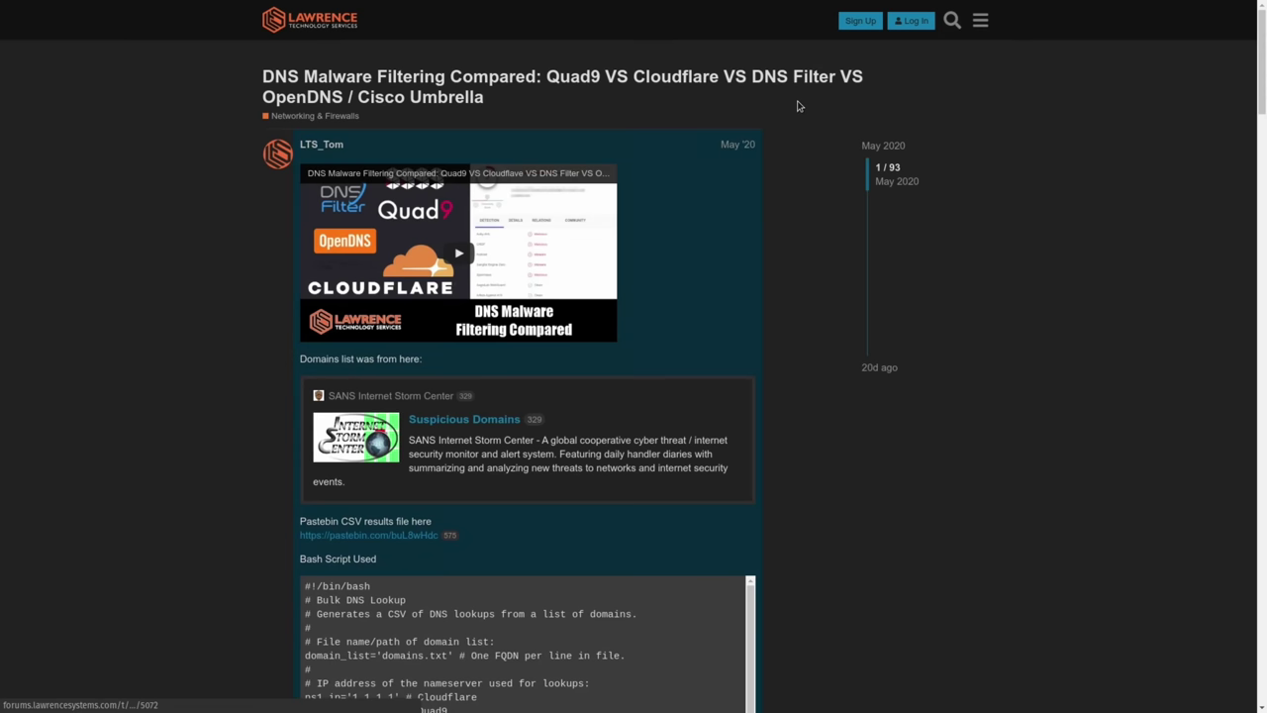
{"action": "scroll", "coordinate": [809, 248], "scroll_direction": "down", "scroll_amount": 9}
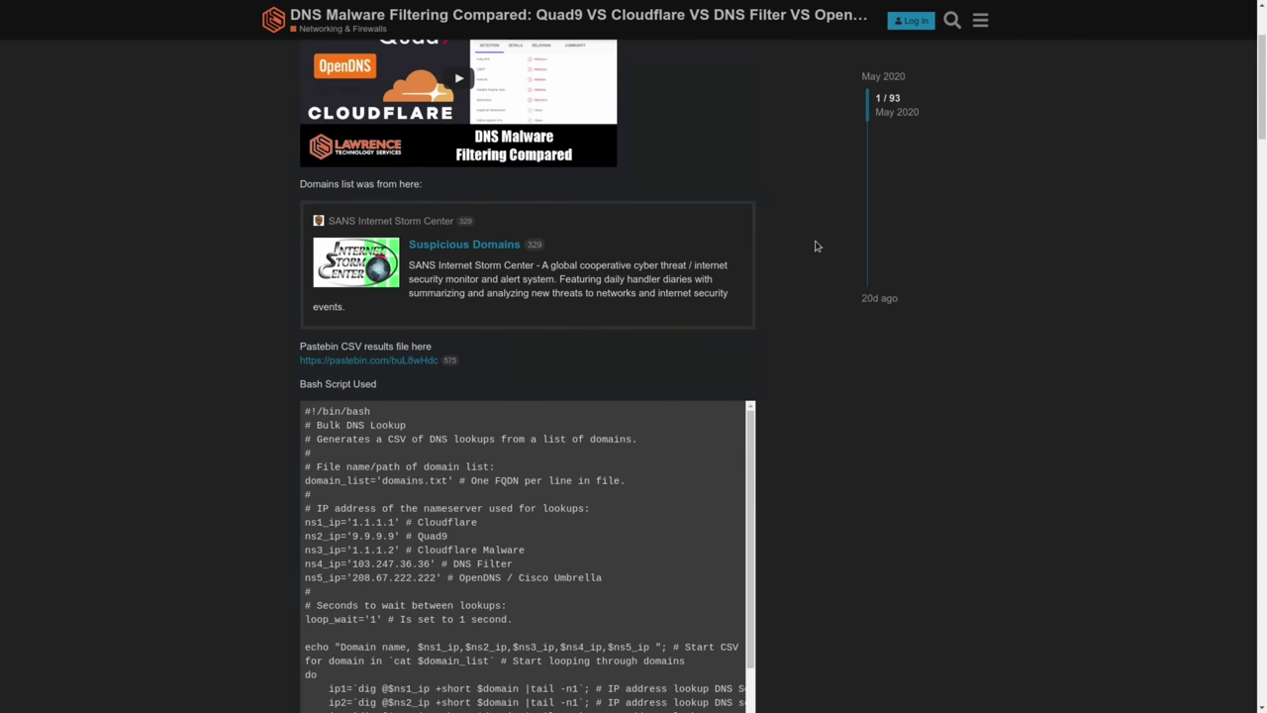
{"action": "scroll", "coordinate": [837, 240], "scroll_direction": "down", "scroll_amount": 5}
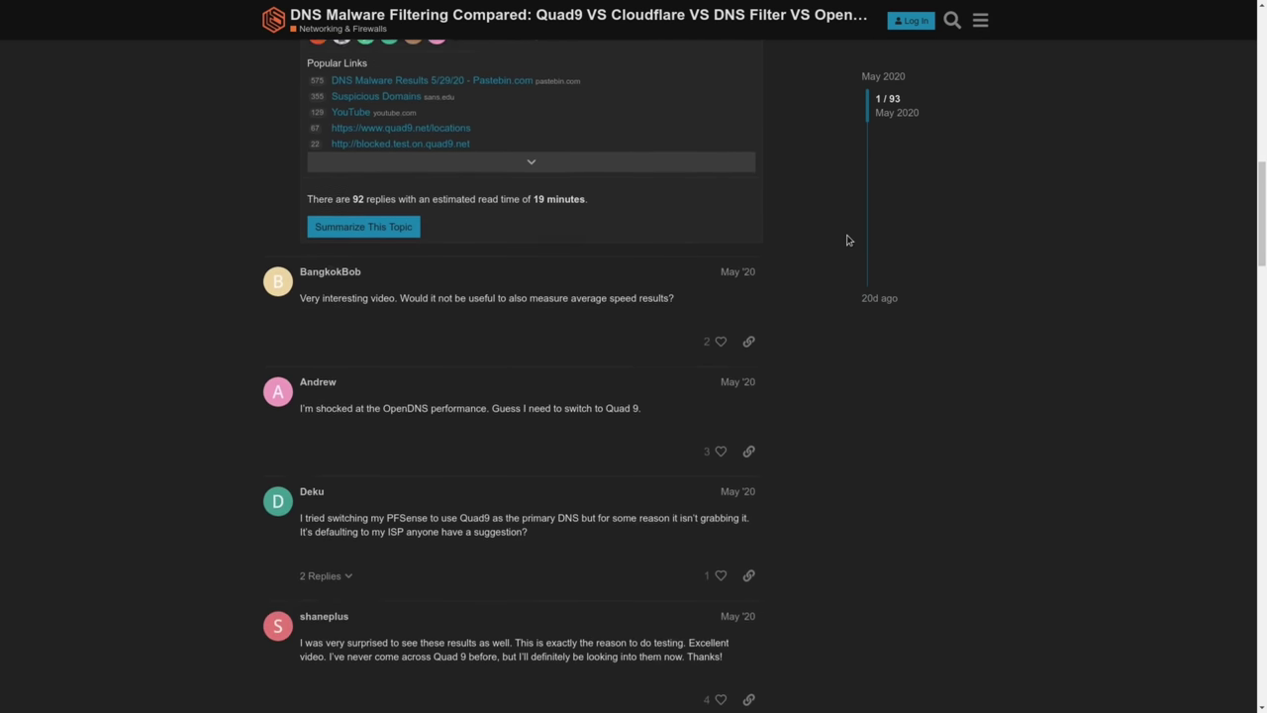